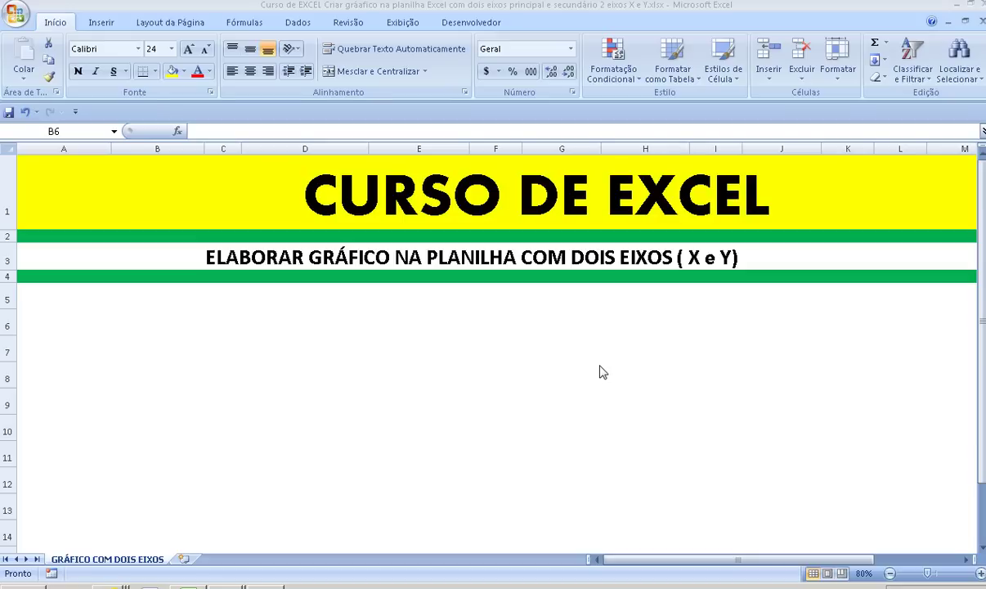
- Enter 'revendedora de veículos de luxo' in A5 and make row 5's text red
{"action": "left_click", "coordinate": [50, 291]}
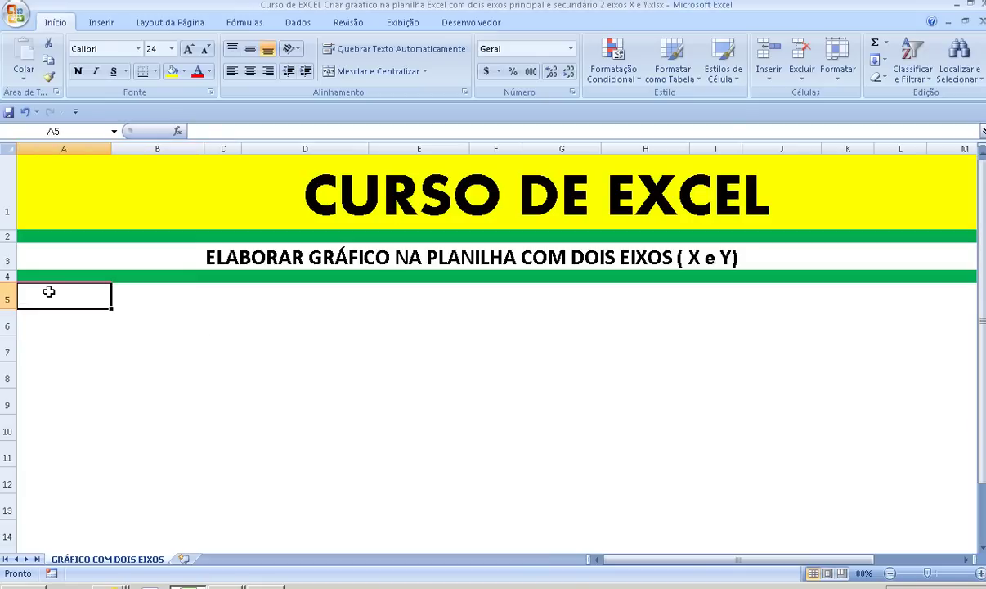
{"action": "type", "text": "revend"}
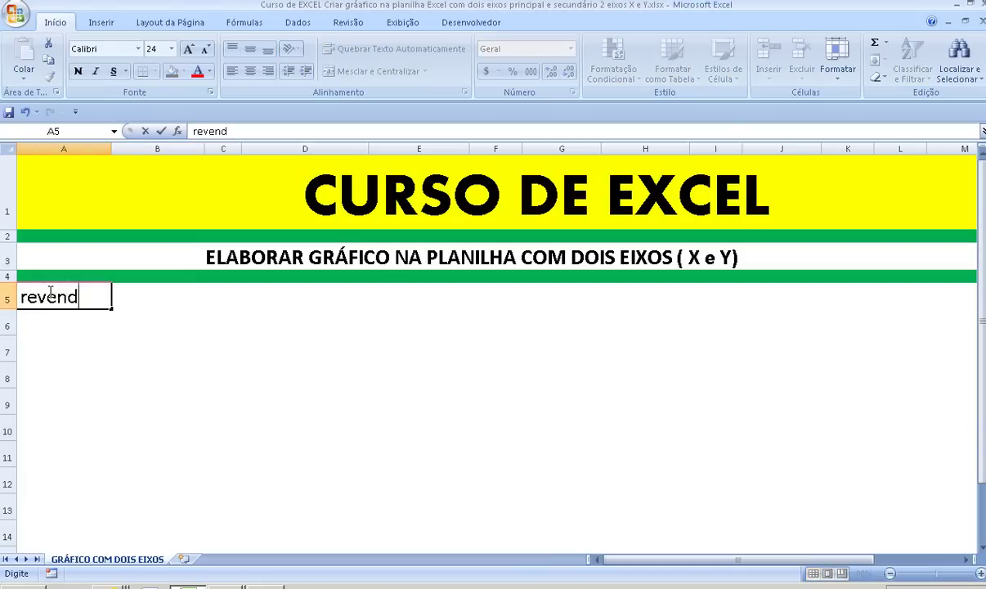
{"action": "type", "text": "edora de "}
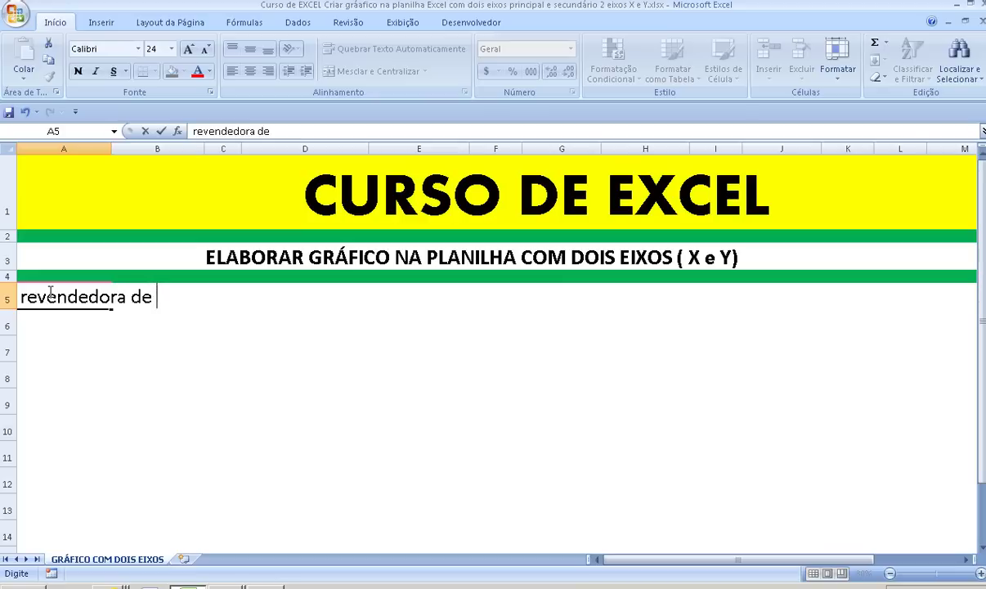
{"action": "type", "text": "veículo"}
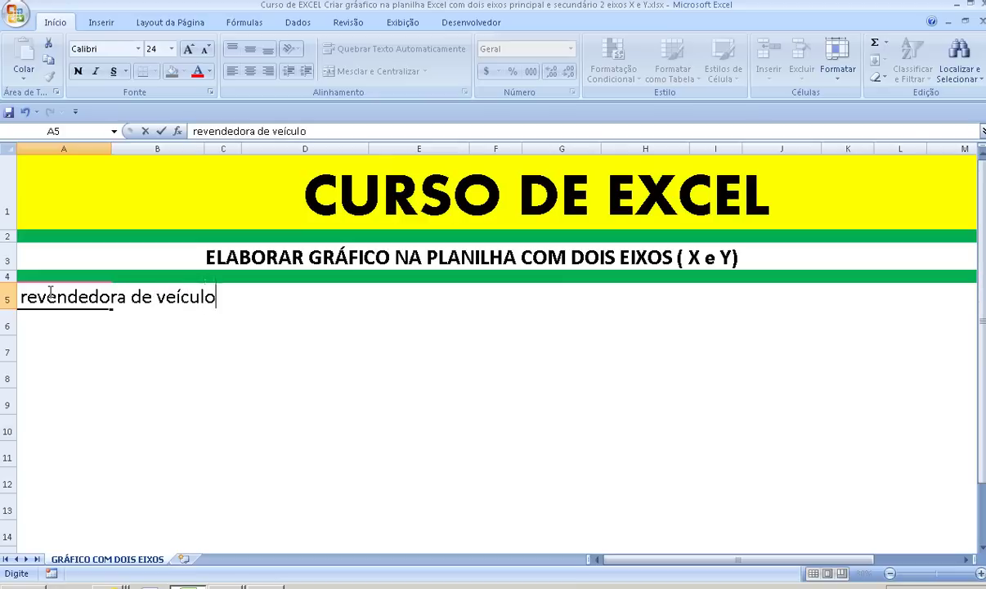
{"action": "type", "text": "s de luxo"}
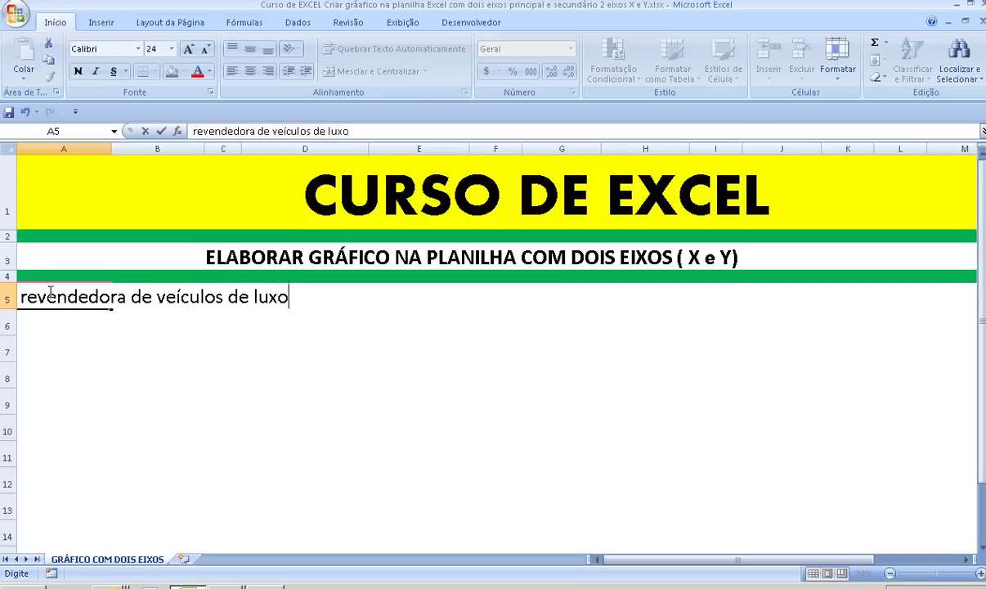
{"action": "key", "text": "Return"}
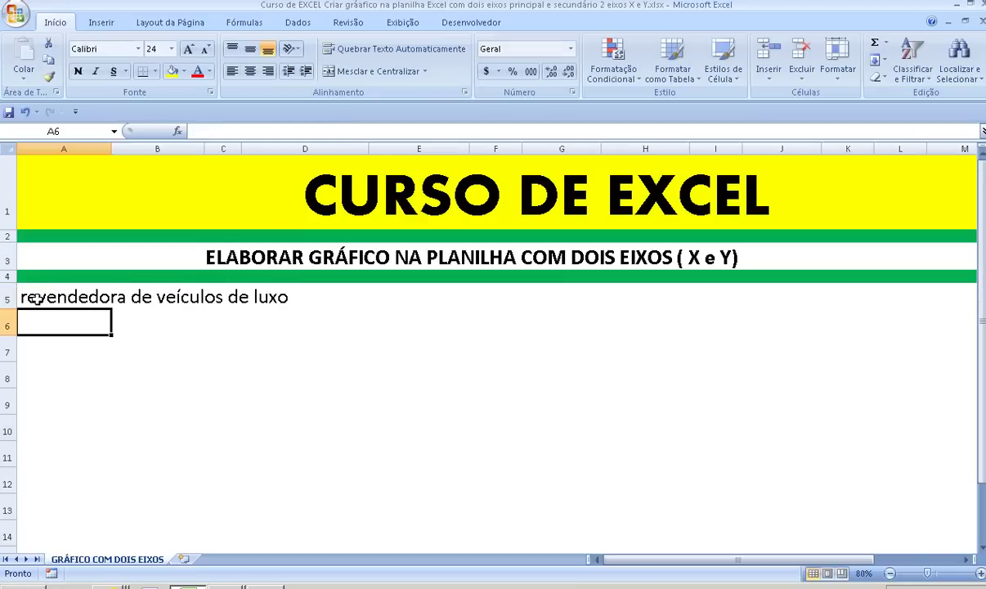
{"action": "left_click", "coordinate": [8, 297]}
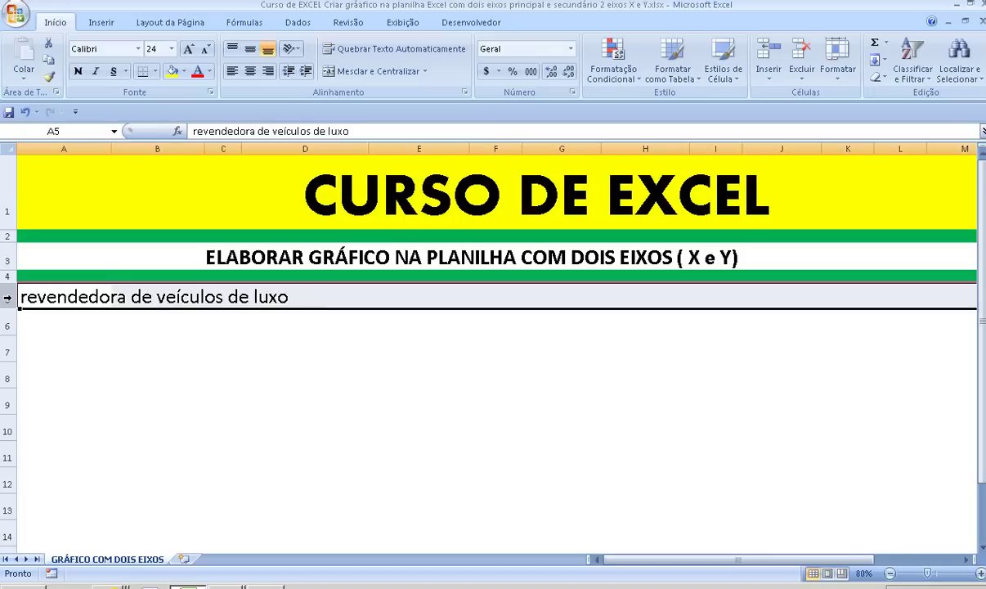
{"action": "left_click", "coordinate": [200, 72]}
{"action": "left_click", "coordinate": [217, 345]}
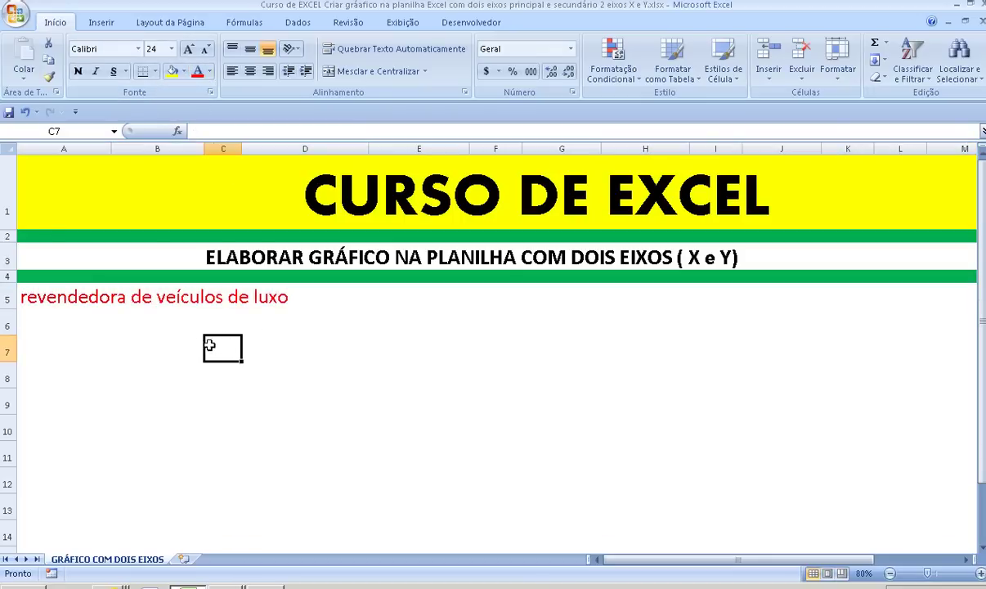
{"action": "left_click", "coordinate": [117, 344]}
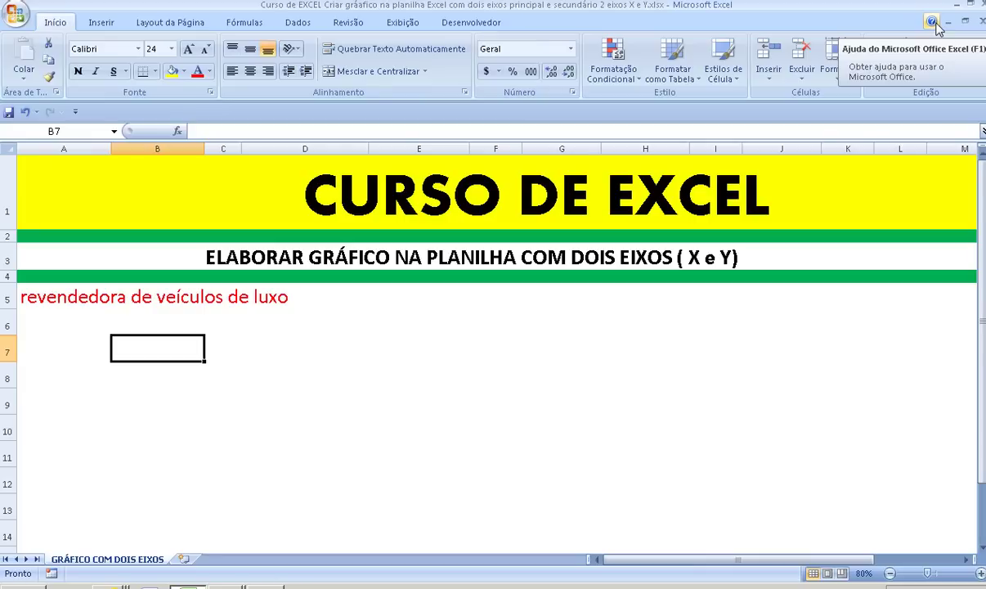
- Label cell A8 'Quantidade' and cell A9 'Valor (R$)'
{"action": "left_click", "coordinate": [114, 378]}
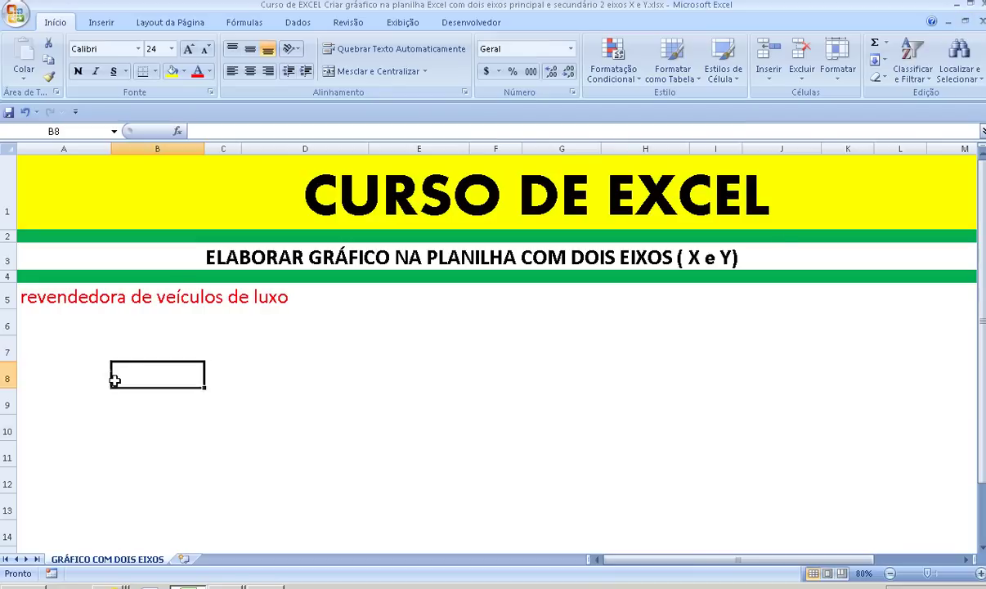
{"action": "left_click", "coordinate": [79, 376]}
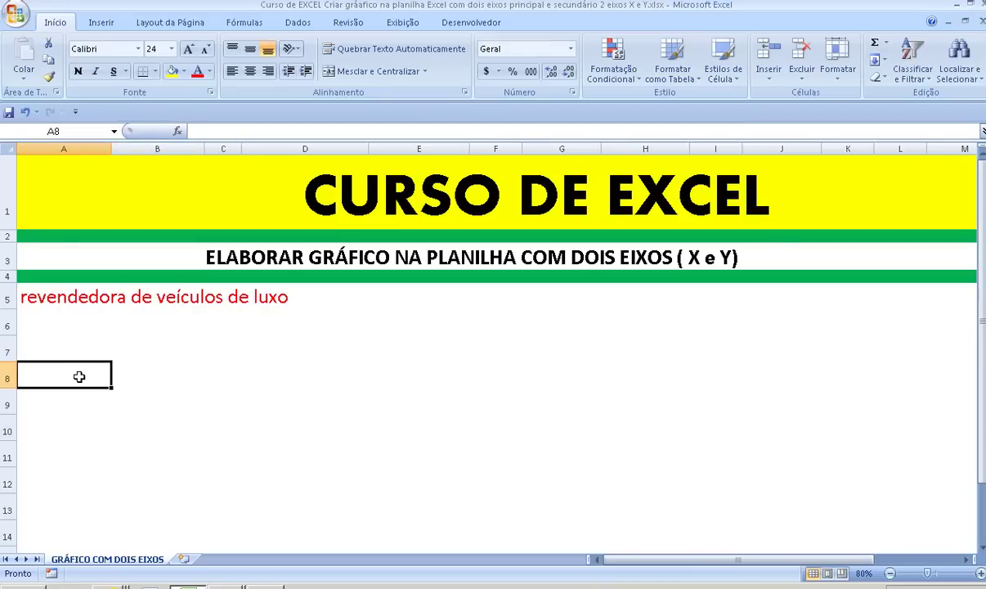
{"action": "type", "text": "Quan"}
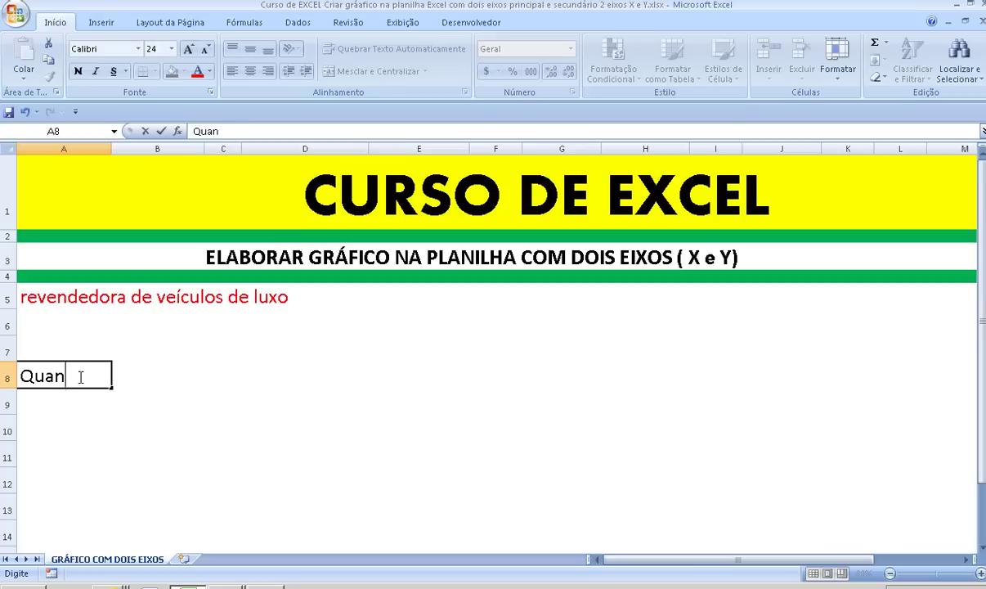
{"action": "type", "text": "tidade"}
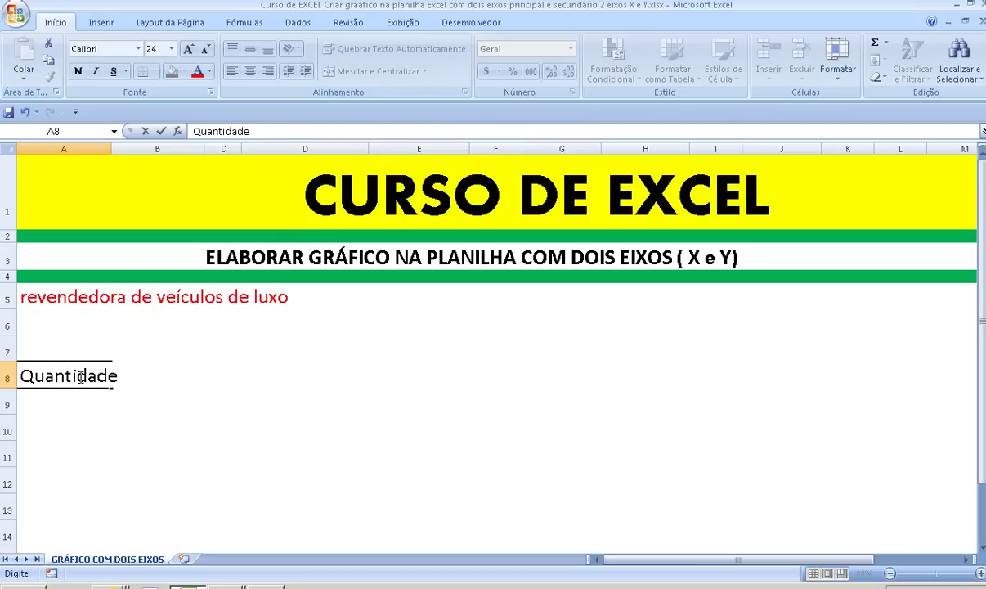
{"action": "key", "text": "Return"}
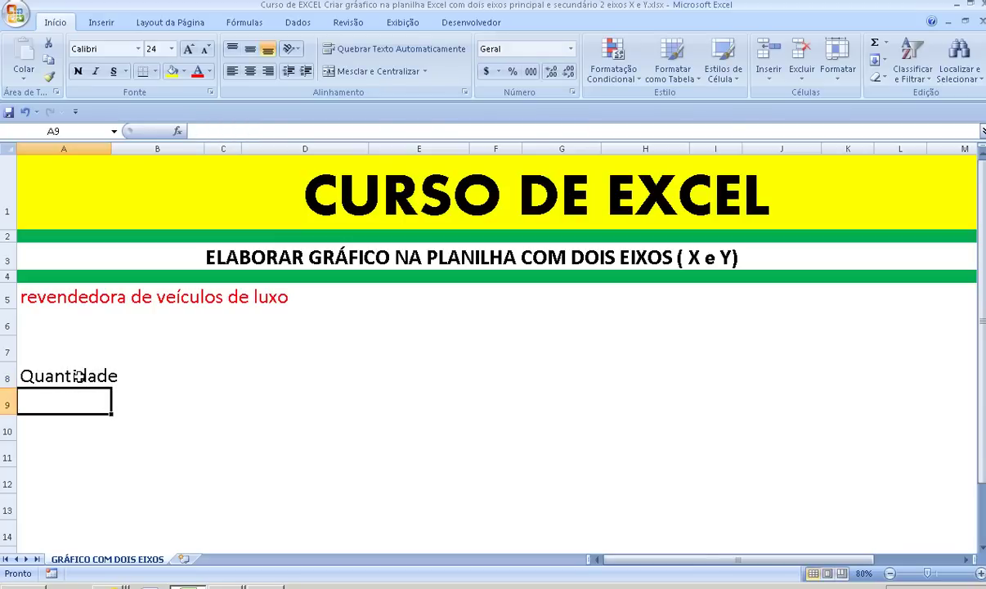
{"action": "type", "text": "Valor "}
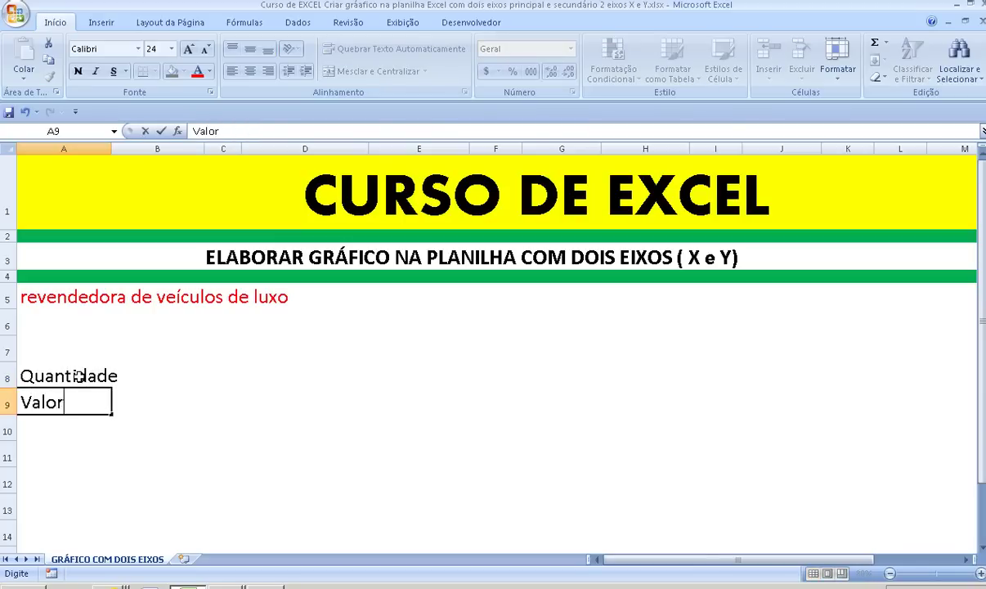
{"action": "type", "text": "("}
{"action": "type", "text": "R$)"}
{"action": "key", "text": "Return"}
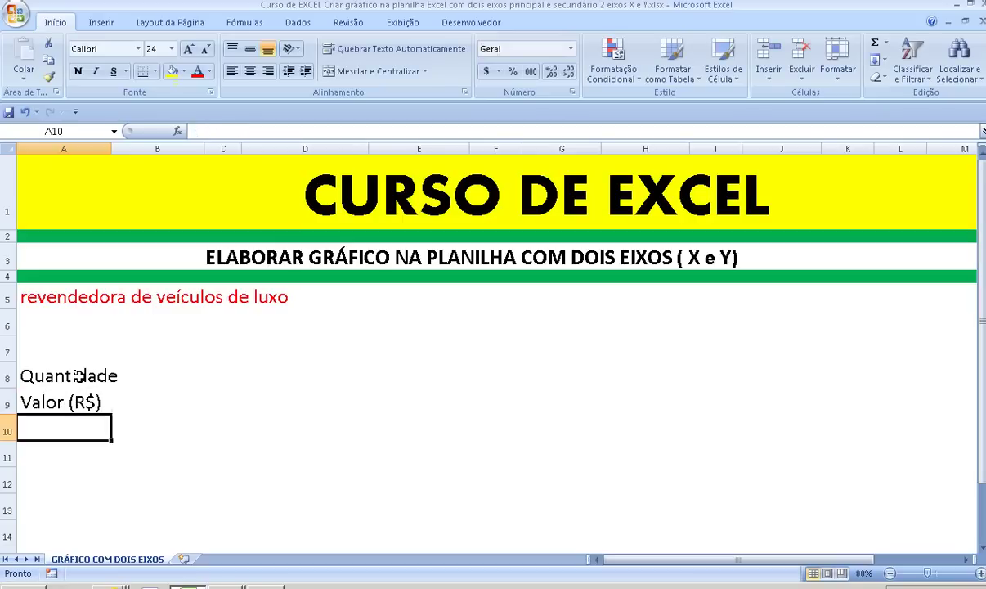
{"action": "key", "text": "Up"}
{"action": "key", "text": "Up"}
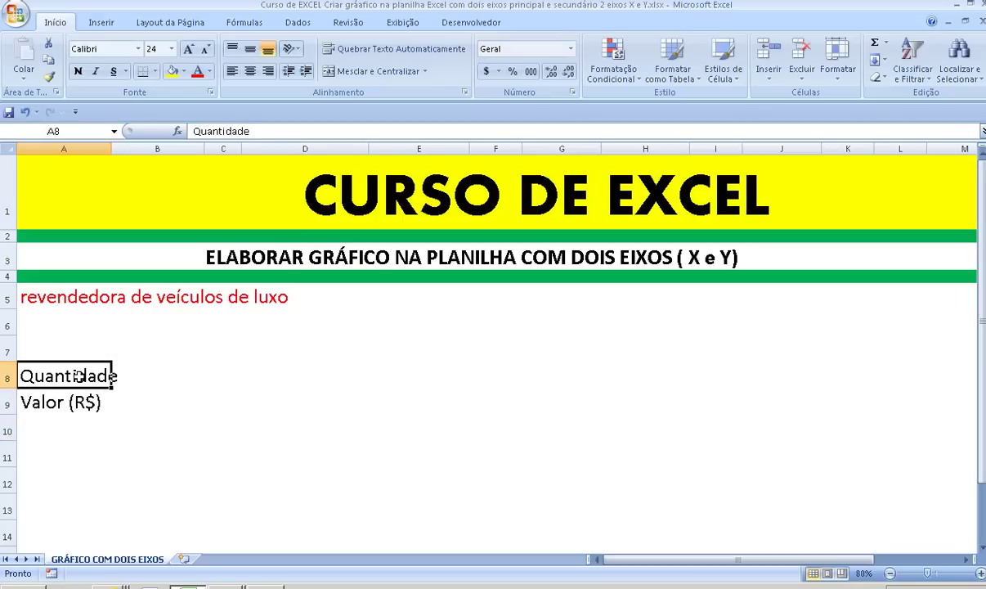
- Enter the first two months, Jan in B7 and Fev in C7
{"action": "left_click", "coordinate": [172, 346]}
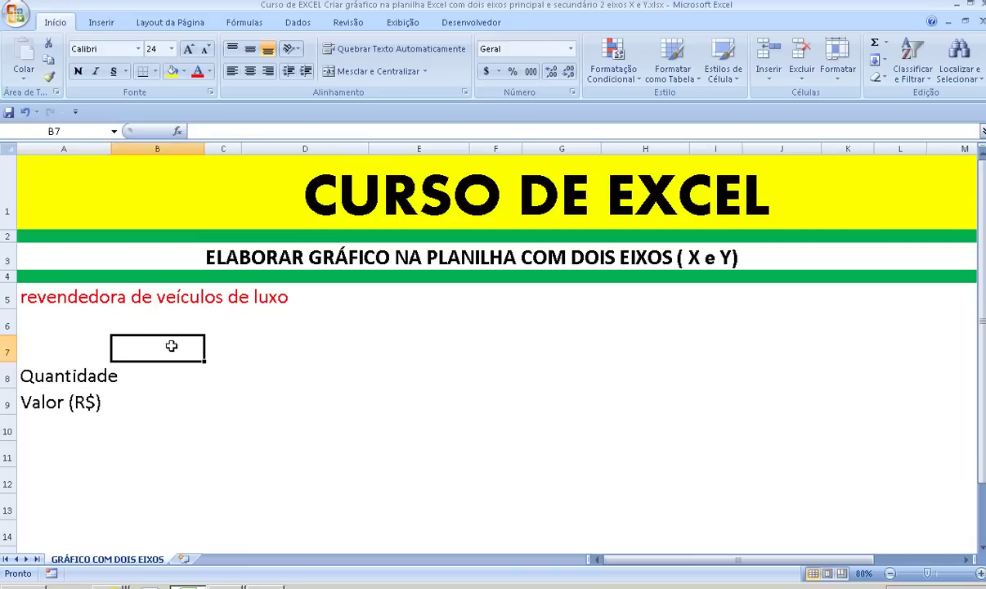
{"action": "type", "text": "Jan"}
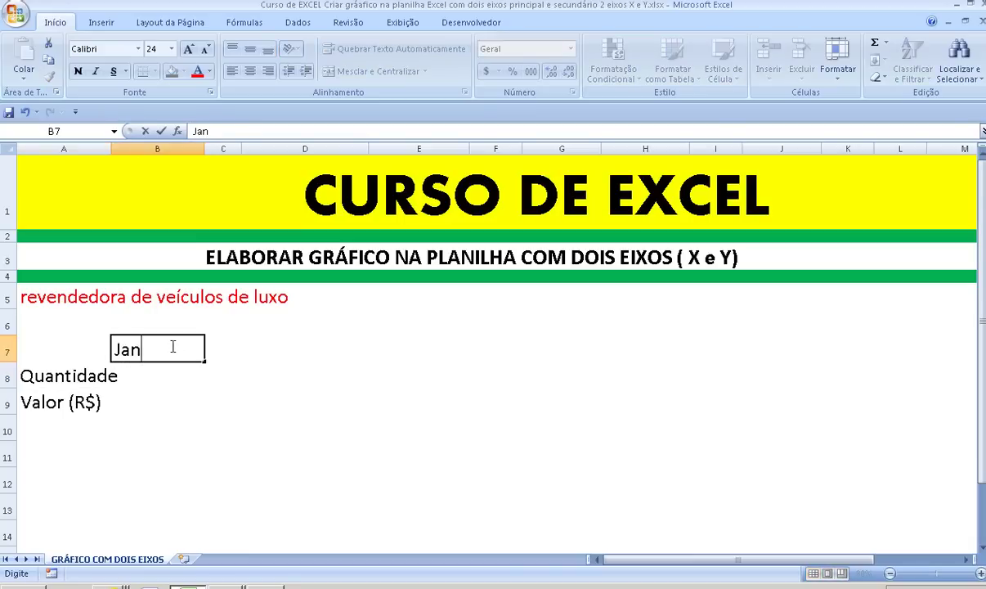
{"action": "key", "text": "Return"}
{"action": "left_click", "coordinate": [172, 346]}
{"action": "key", "text": "Tab"}
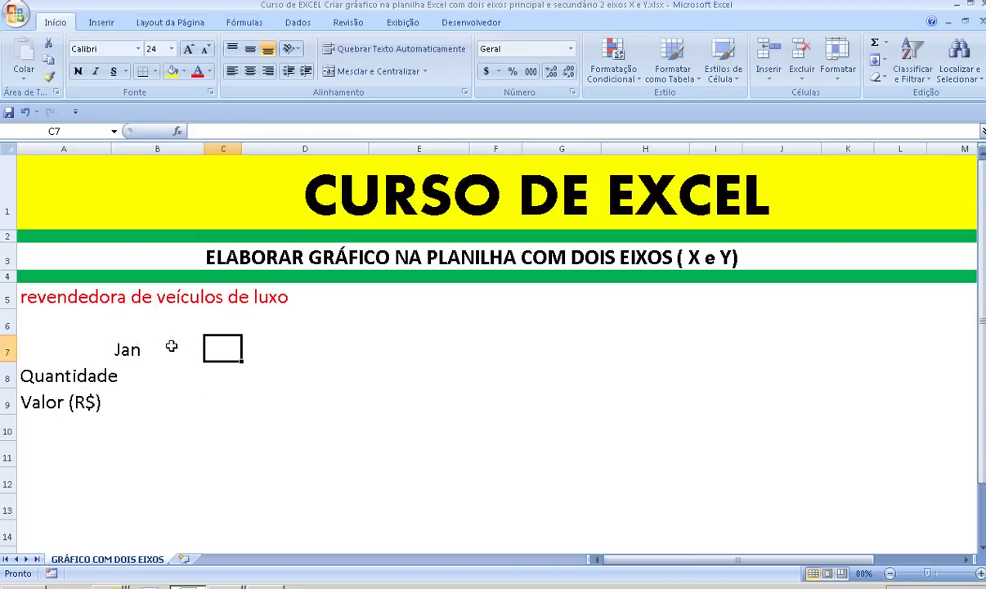
{"action": "type", "text": "Fev"}
{"action": "key", "text": "Return"}
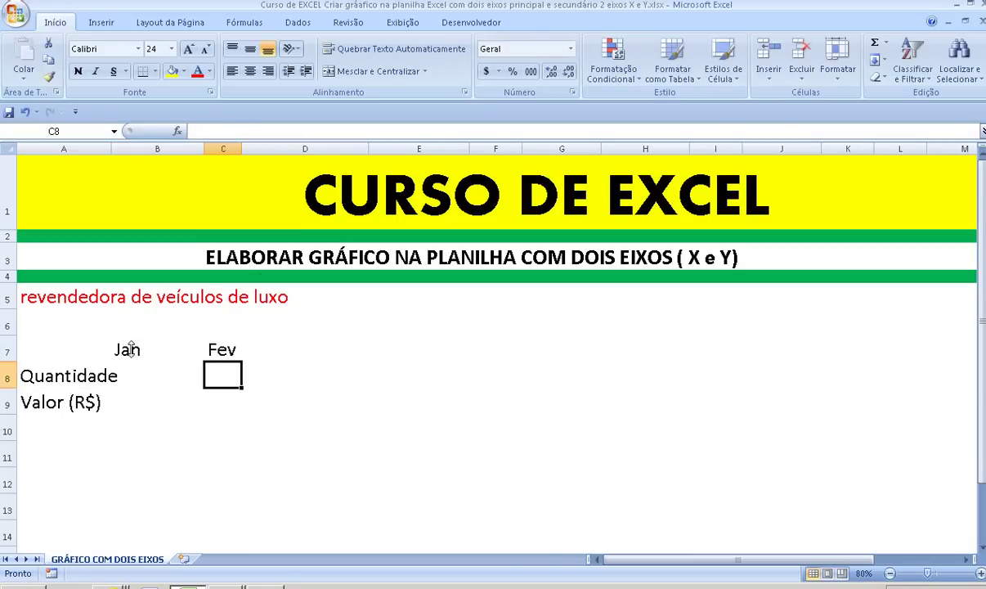
- Fill the month series along row 7 through Dez, undoing an accidental block move
{"action": "left_click_drag", "start_coordinate": [131, 349], "coordinate": [573, 369]}
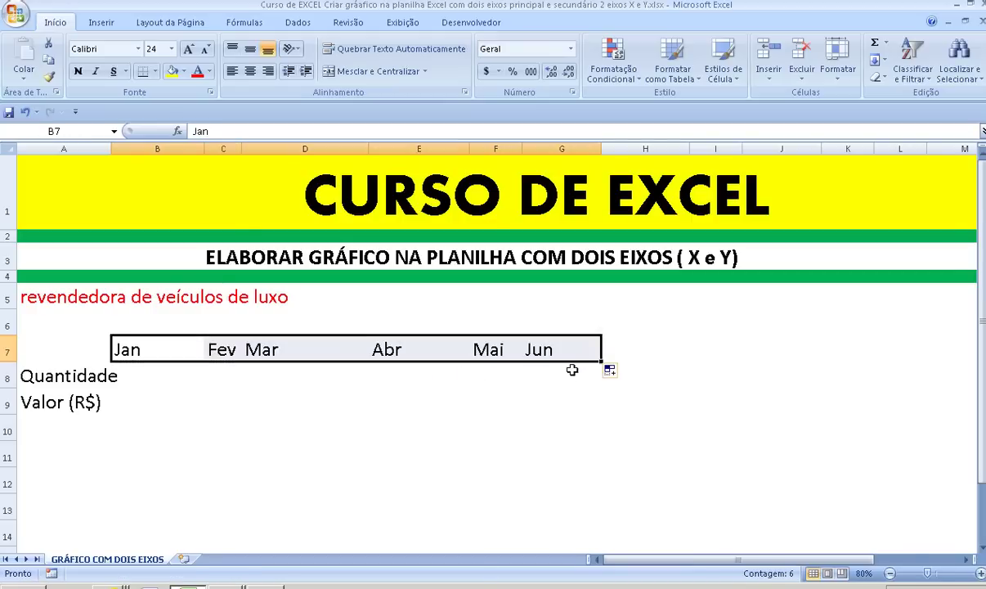
{"action": "left_click_drag", "start_coordinate": [485, 350], "coordinate": [826, 368]}
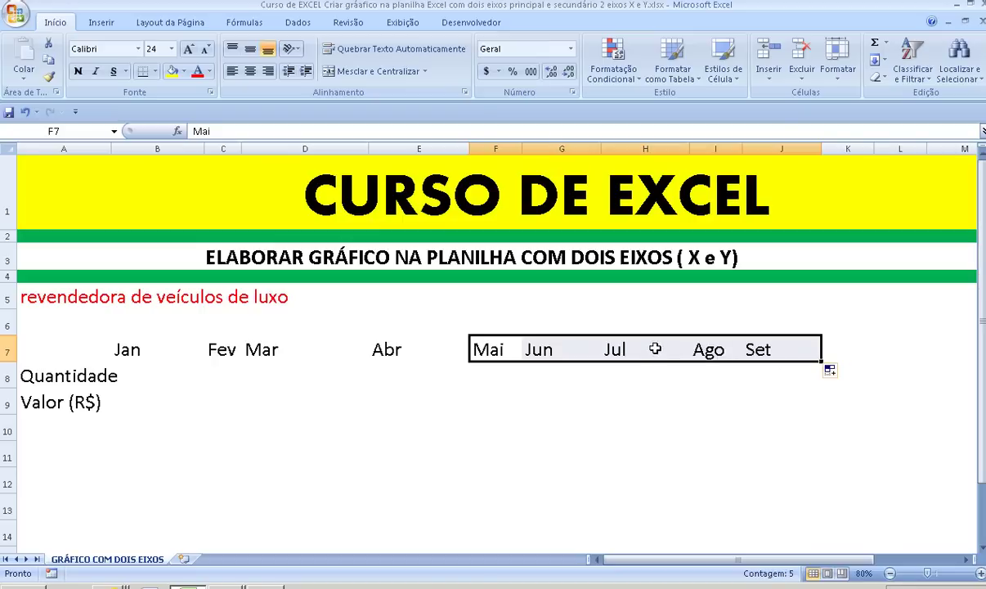
{"action": "left_click_drag", "start_coordinate": [655, 349], "coordinate": [777, 349]}
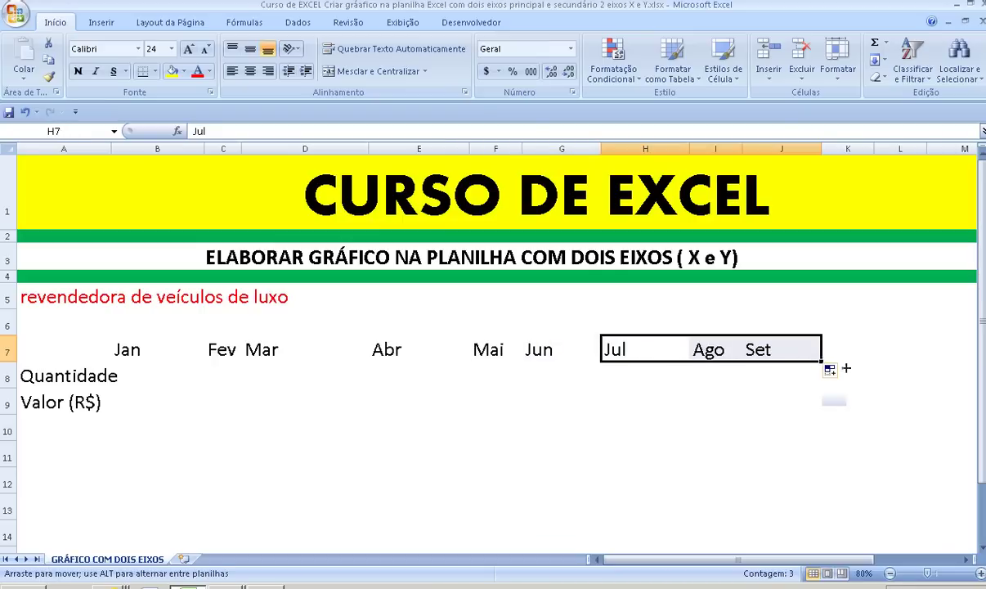
{"action": "left_click_drag", "start_coordinate": [846, 369], "coordinate": [827, 369]}
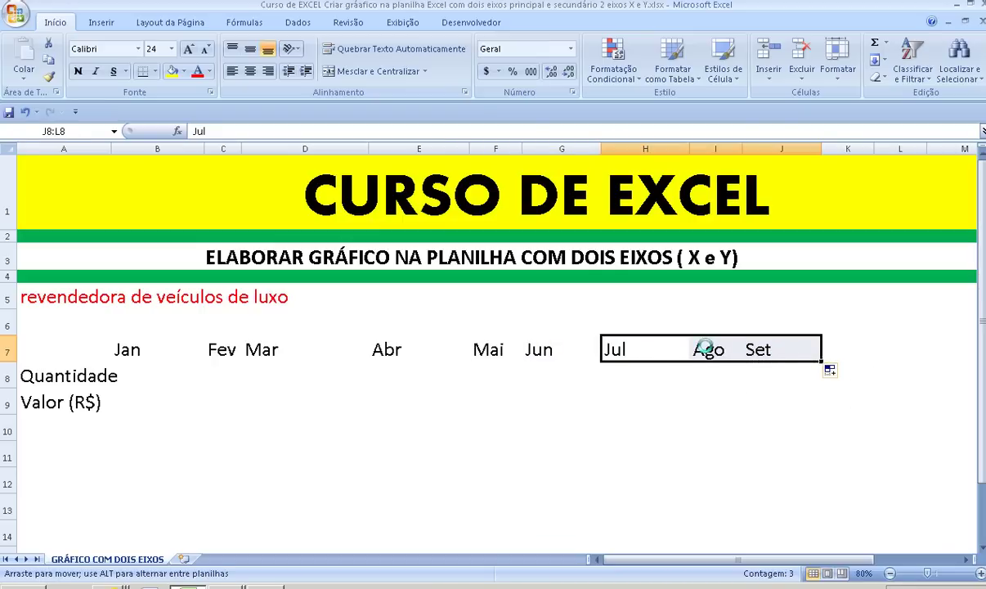
{"action": "left_click_drag", "start_coordinate": [705, 348], "coordinate": [705, 341]}
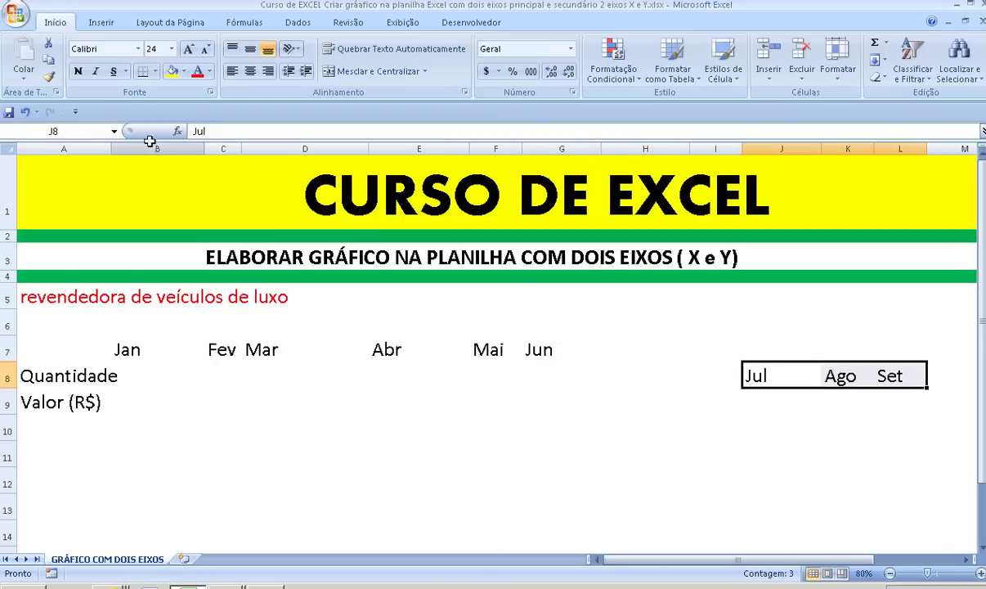
{"action": "left_click", "coordinate": [25, 111]}
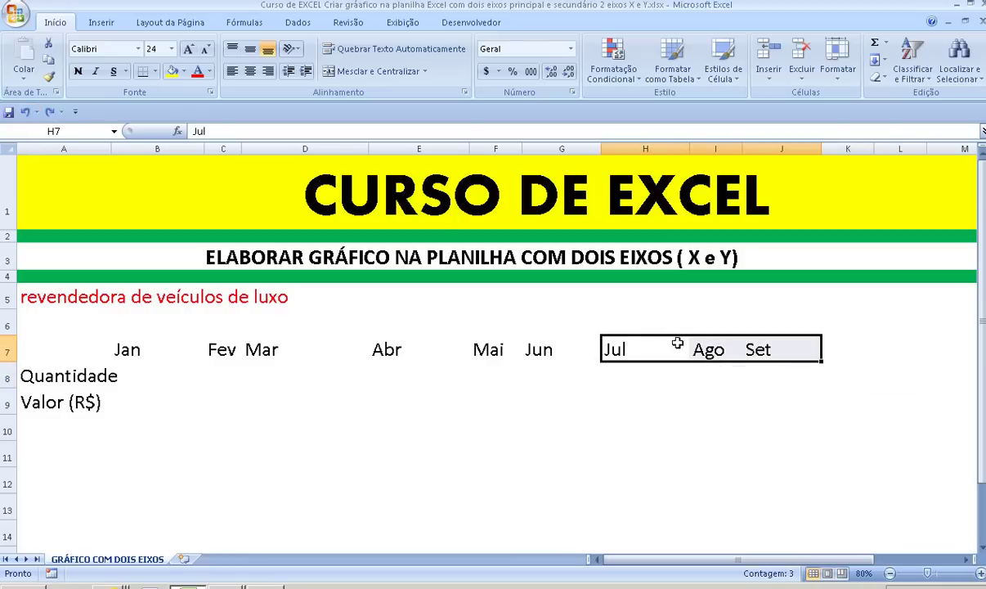
{"action": "left_click_drag", "start_coordinate": [822, 361], "coordinate": [921, 354]}
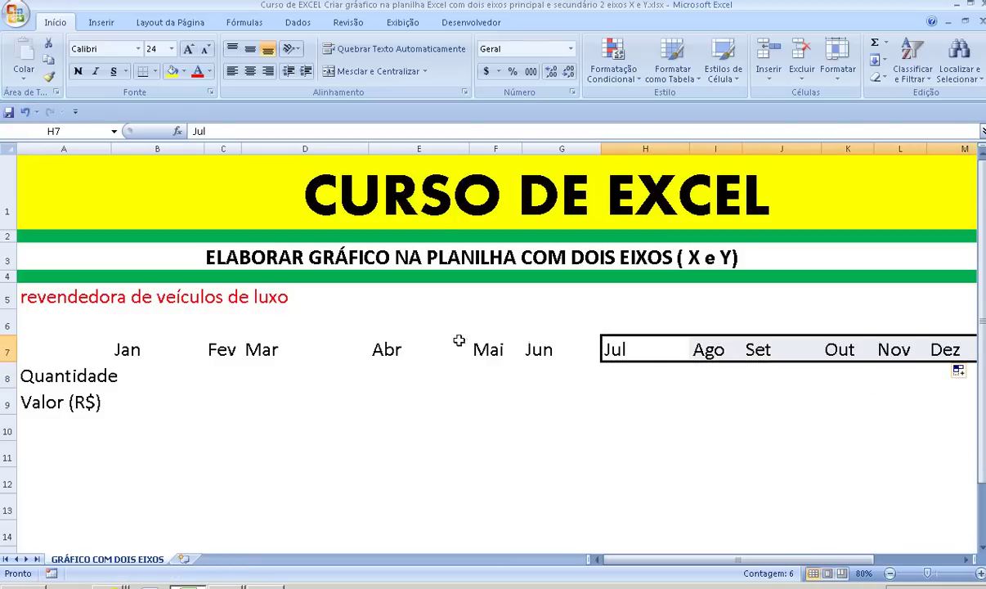
{"action": "left_click", "coordinate": [127, 348]}
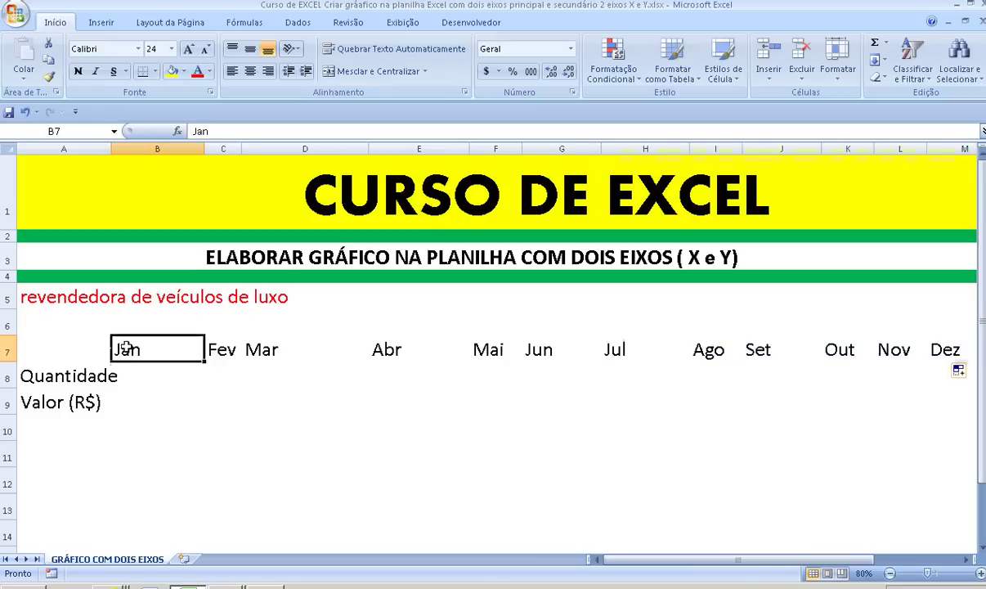
{"action": "left_click", "coordinate": [182, 375]}
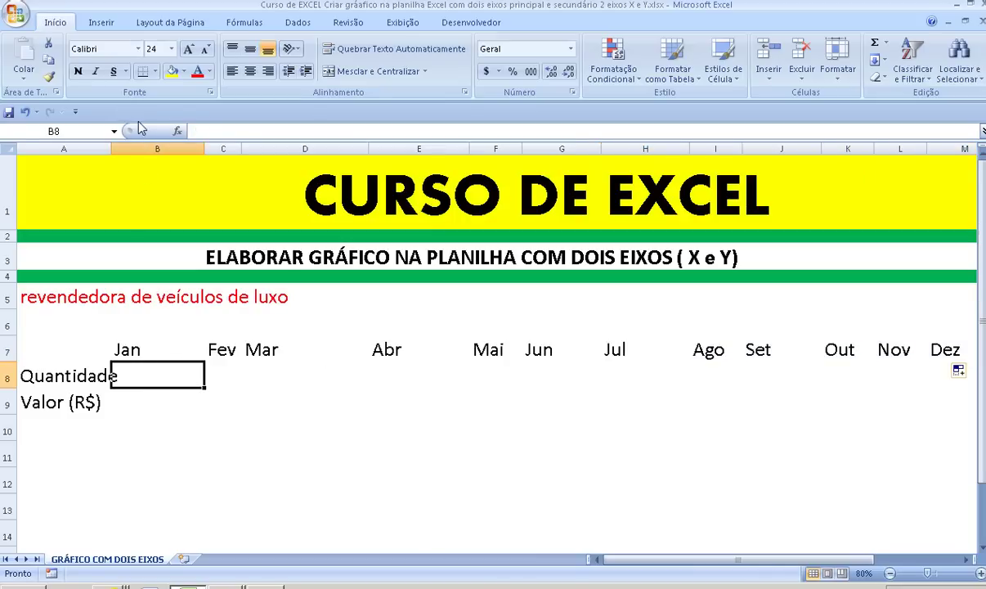
- Widen column A and enter the Jan–Jun quantities 10, 12, 13, 9, 11, 15
{"action": "left_click_drag", "start_coordinate": [111, 149], "coordinate": [132, 153]}
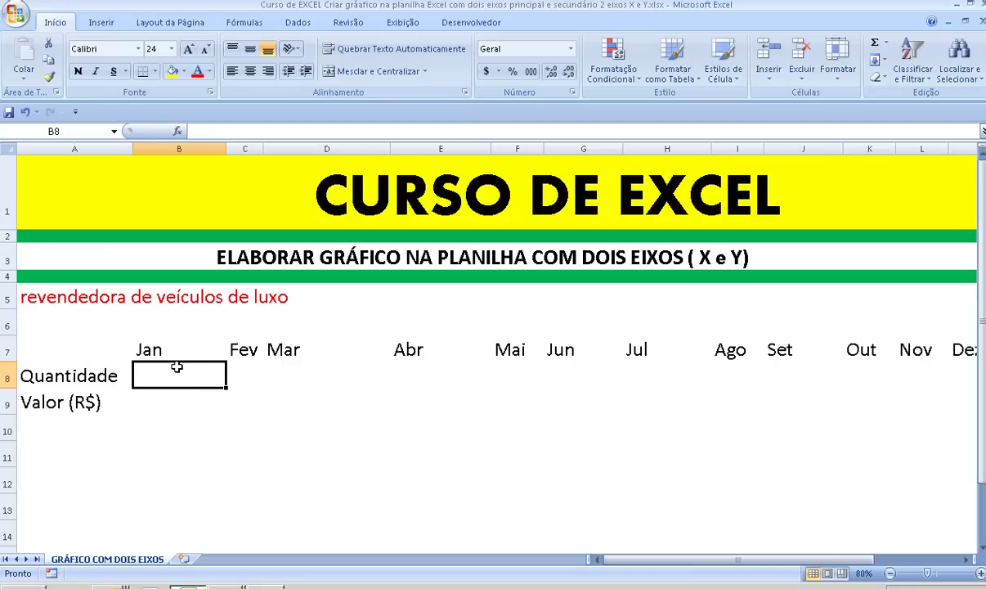
{"action": "type", "text": "10"}
{"action": "key", "text": "Tab"}
{"action": "type", "text": "1"}
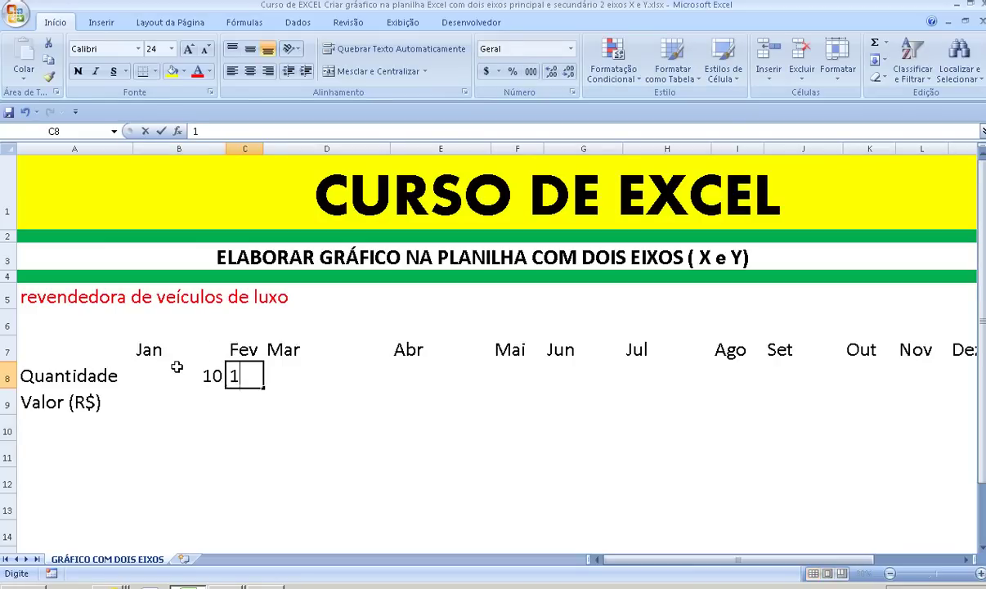
{"action": "type", "text": "2"}
{"action": "key", "text": "Tab"}
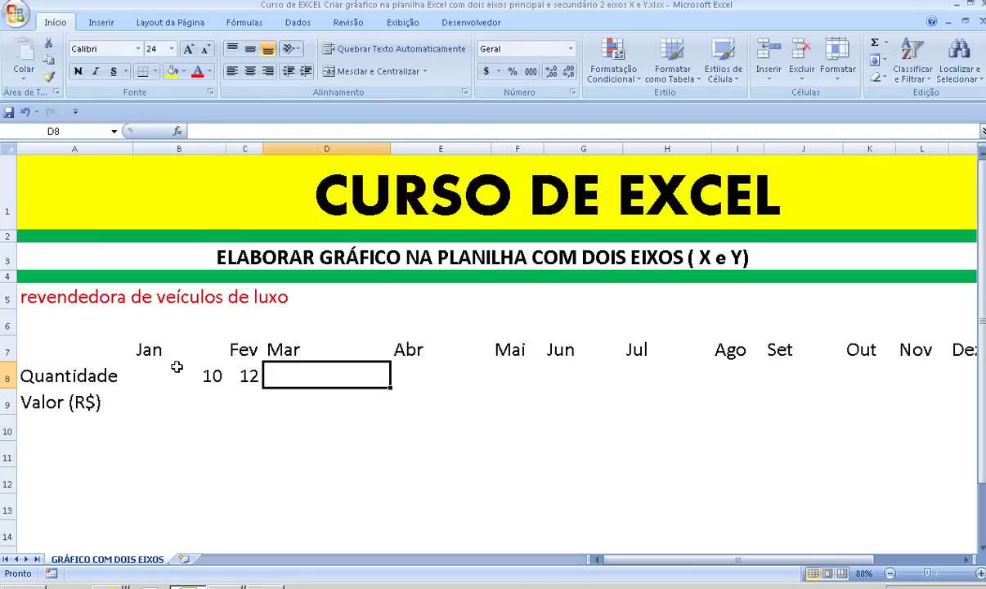
{"action": "type", "text": "13"}
{"action": "key", "text": "Tab"}
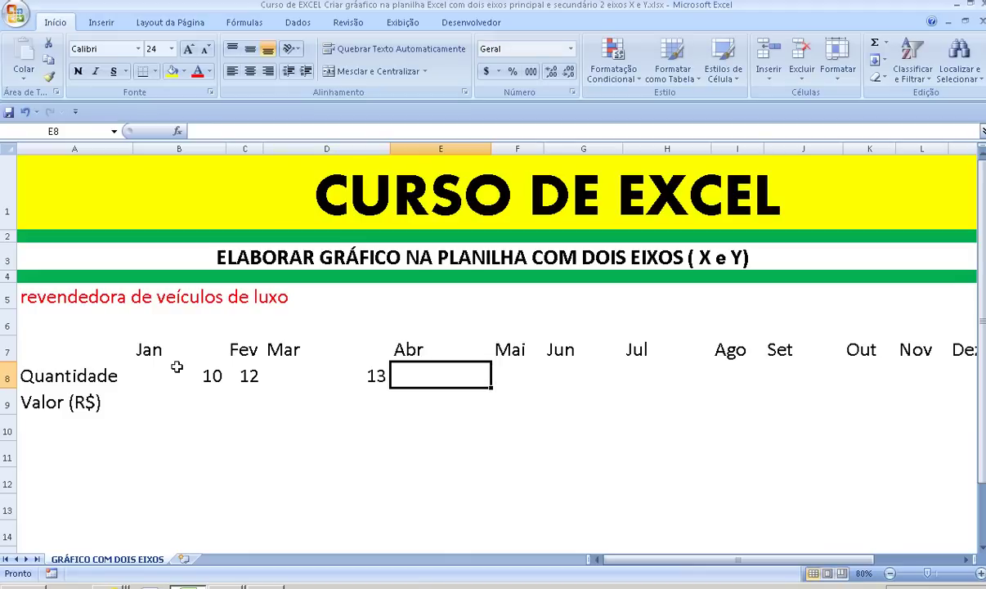
{"action": "type", "text": "9"}
{"action": "key", "text": "Tab"}
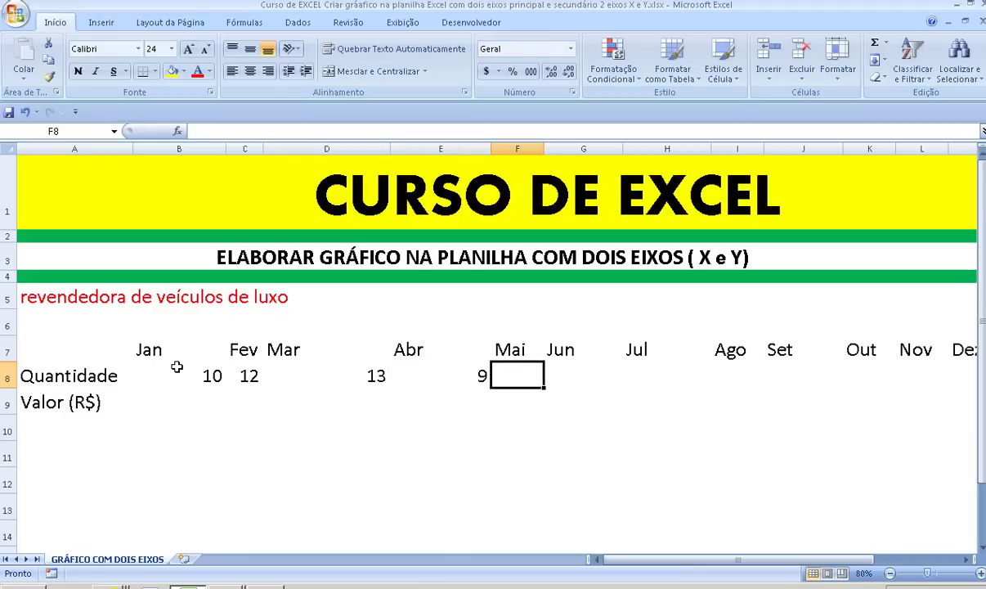
{"action": "type", "text": "11"}
{"action": "key", "text": "Tab"}
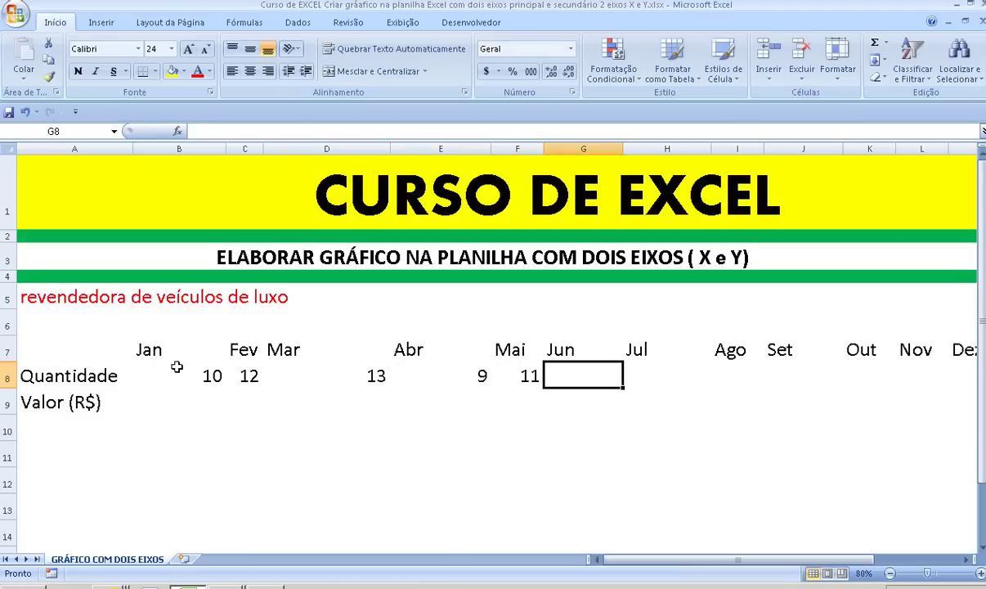
{"action": "type", "text": "1"}
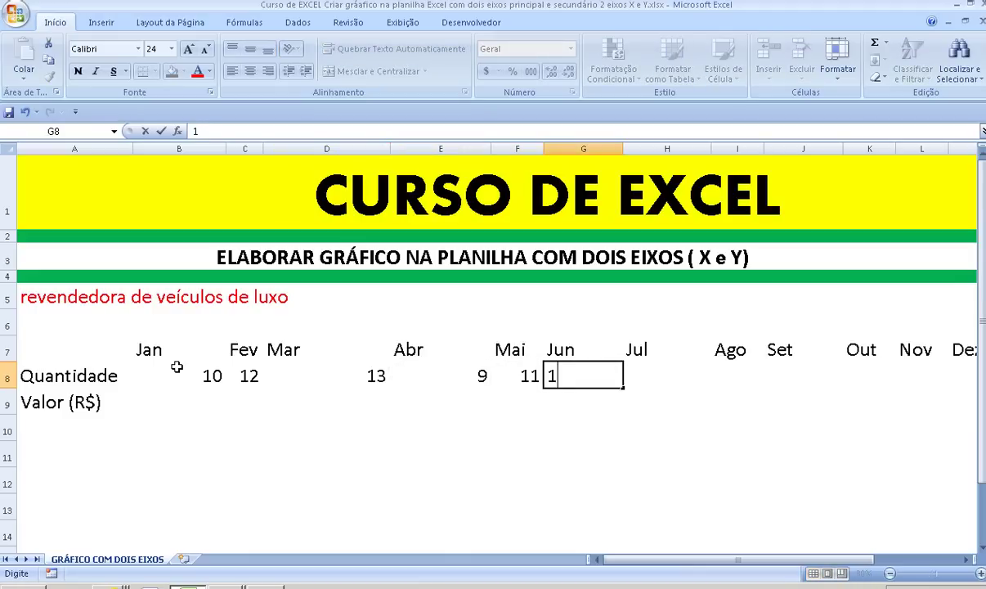
{"action": "type", "text": "5"}
{"action": "key", "text": "Tab"}
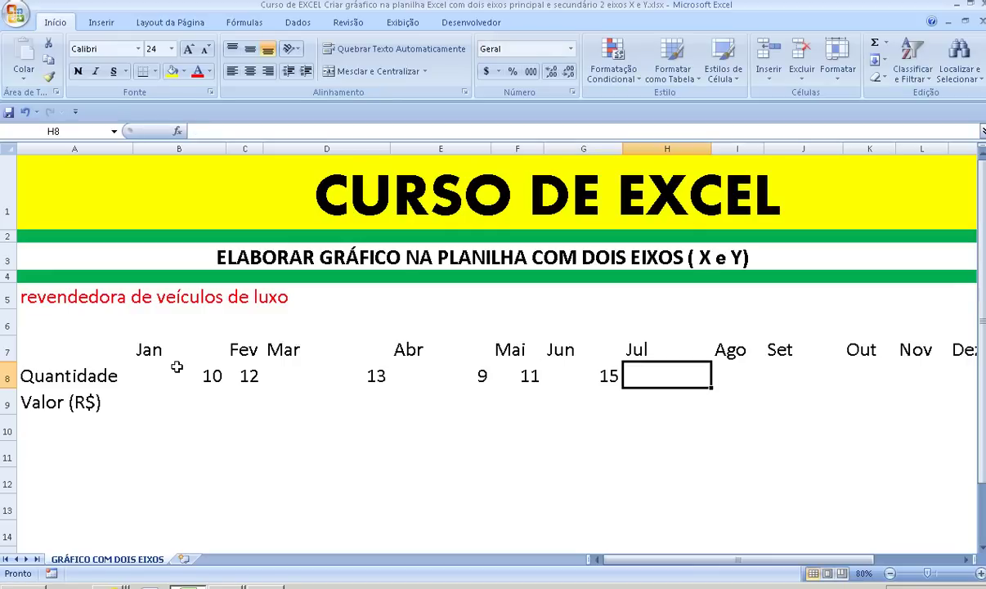
- Enter the Jul–Dez quantities 12, 6, 7, 14, 17, 20 in row 8
{"action": "type", "text": "12"}
{"action": "key", "text": "Tab"}
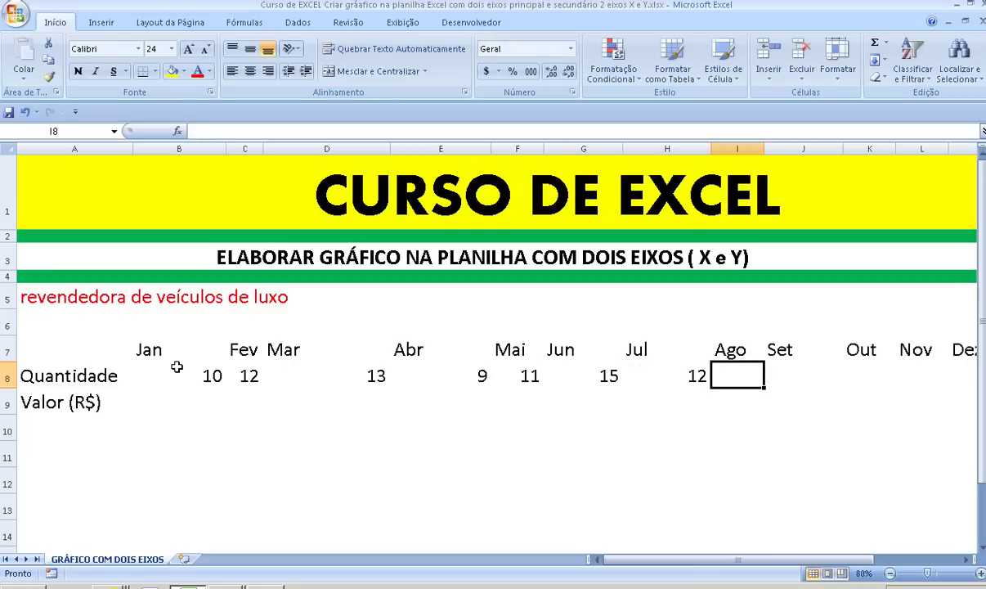
{"action": "type", "text": "6"}
{"action": "key", "text": "Tab"}
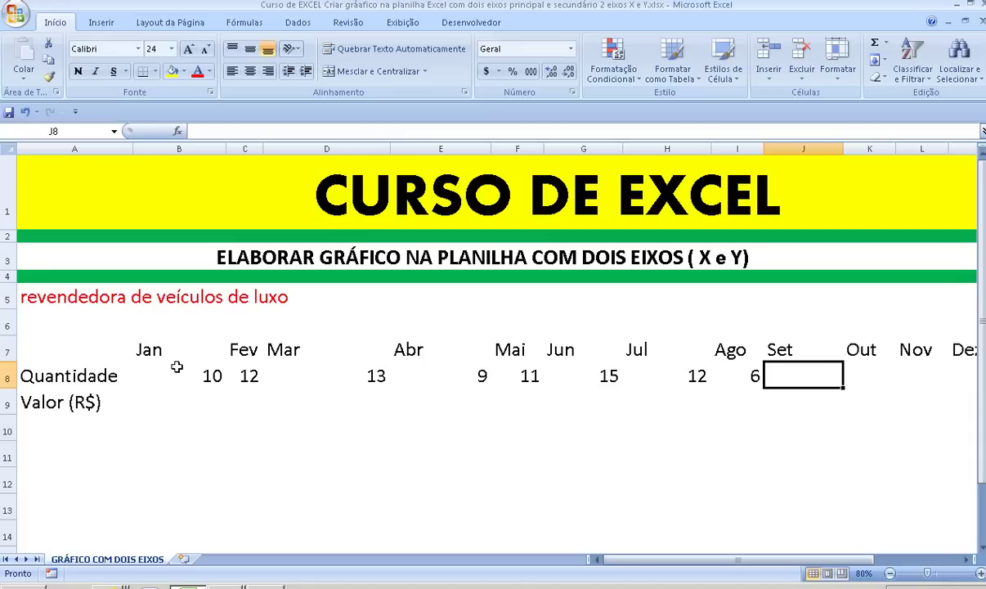
{"action": "type", "text": "7"}
{"action": "key", "text": "Tab"}
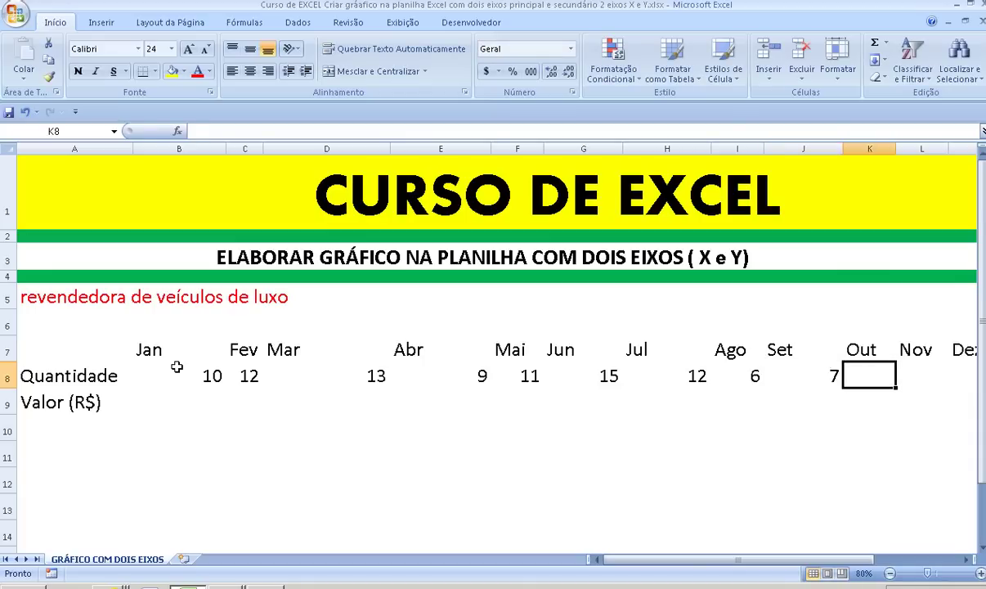
{"action": "type", "text": "14"}
{"action": "key", "text": "Tab"}
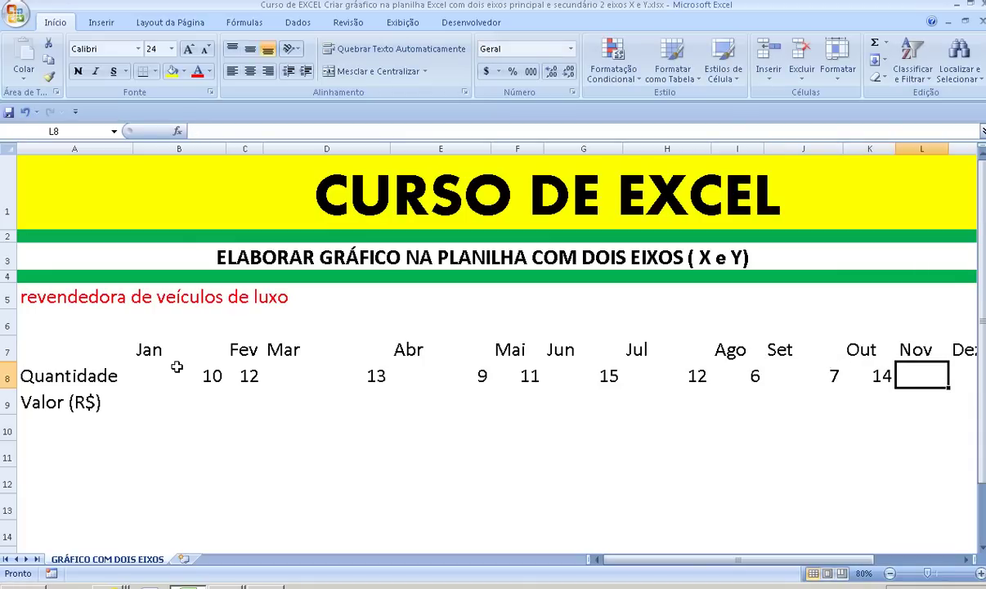
{"action": "type", "text": "1"}
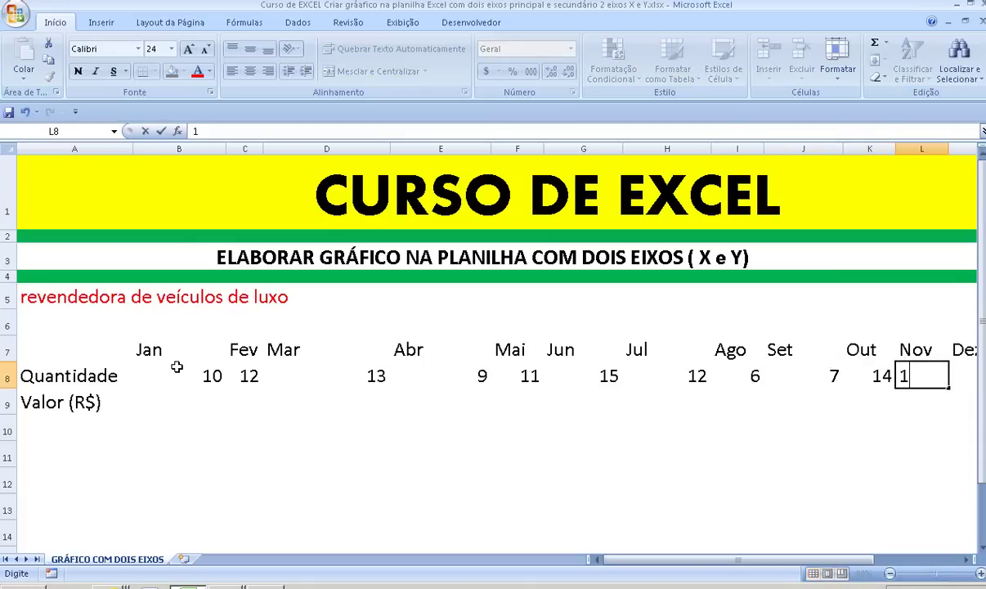
{"action": "type", "text": "7"}
{"action": "key", "text": "Tab"}
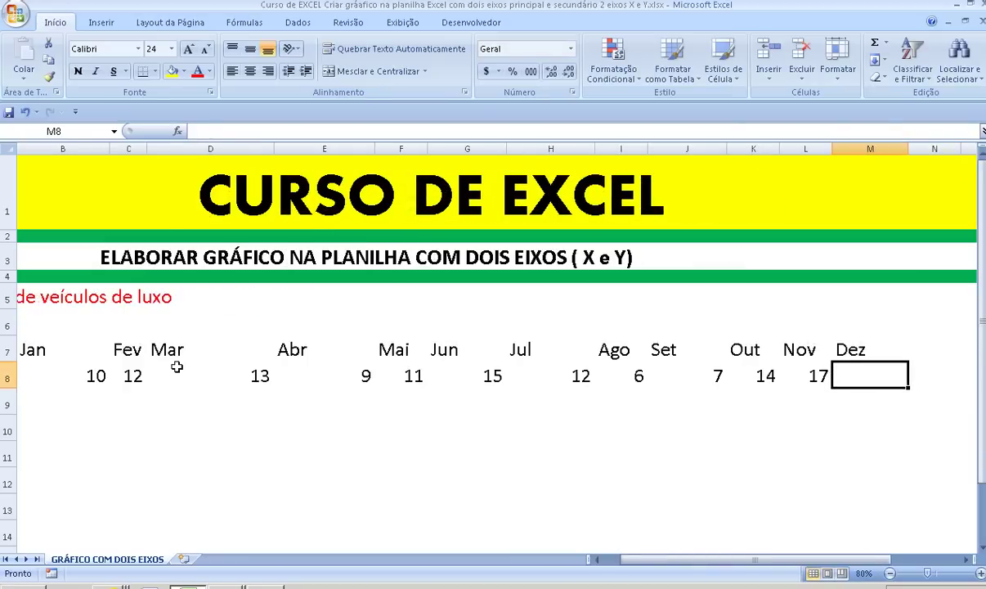
{"action": "type", "text": "2"}
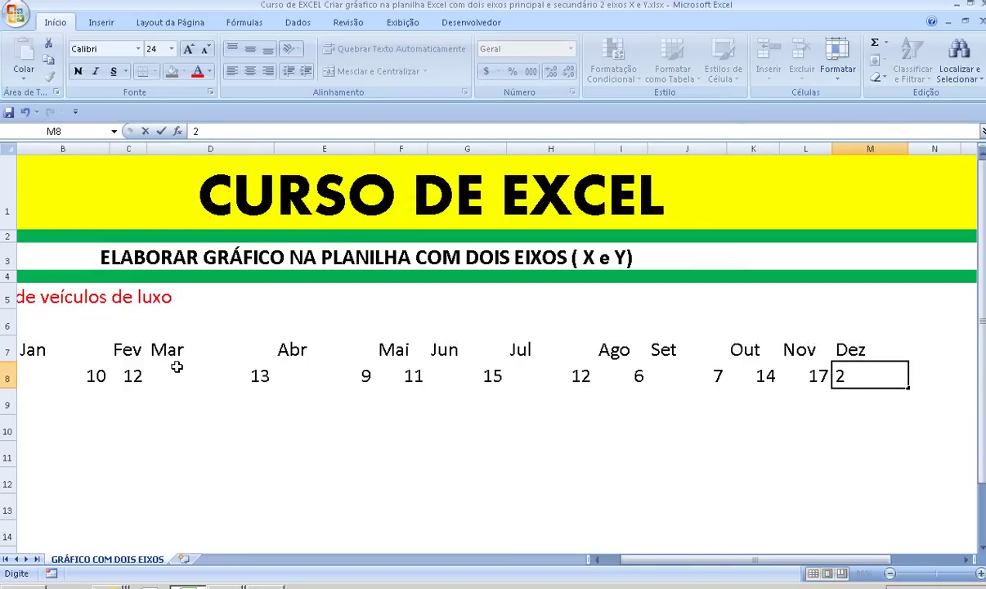
{"action": "type", "text": "0"}
{"action": "key", "text": "Left"}
{"action": "key", "text": "Left"}
{"action": "key", "text": "Left"}
{"action": "key", "text": "Left"}
{"action": "key", "text": "Left"}
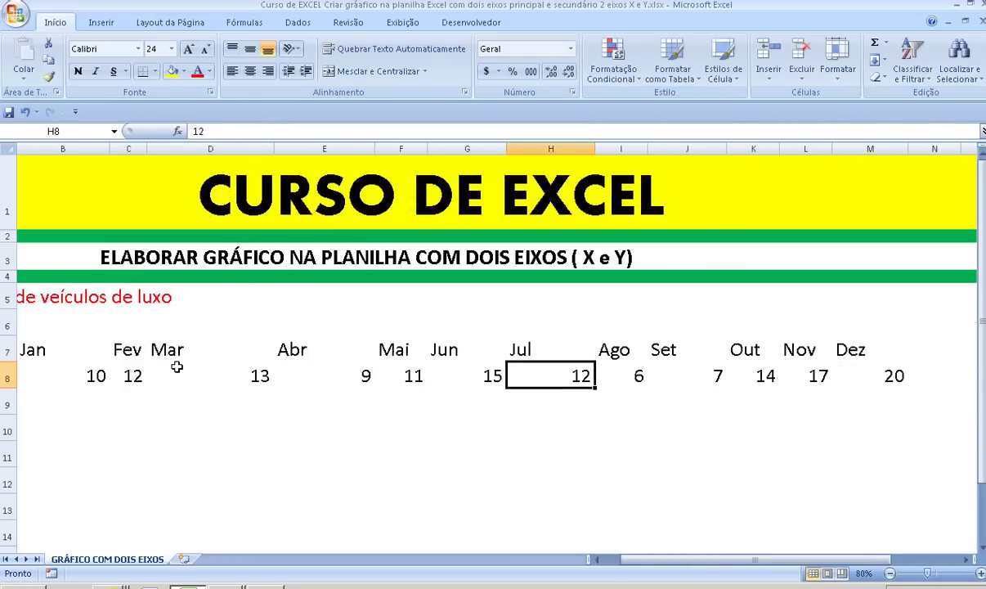
{"action": "key", "text": "Left"}
{"action": "key", "text": "Left"}
{"action": "key", "text": "Left"}
{"action": "key", "text": "Right"}
{"action": "key", "text": "Down"}
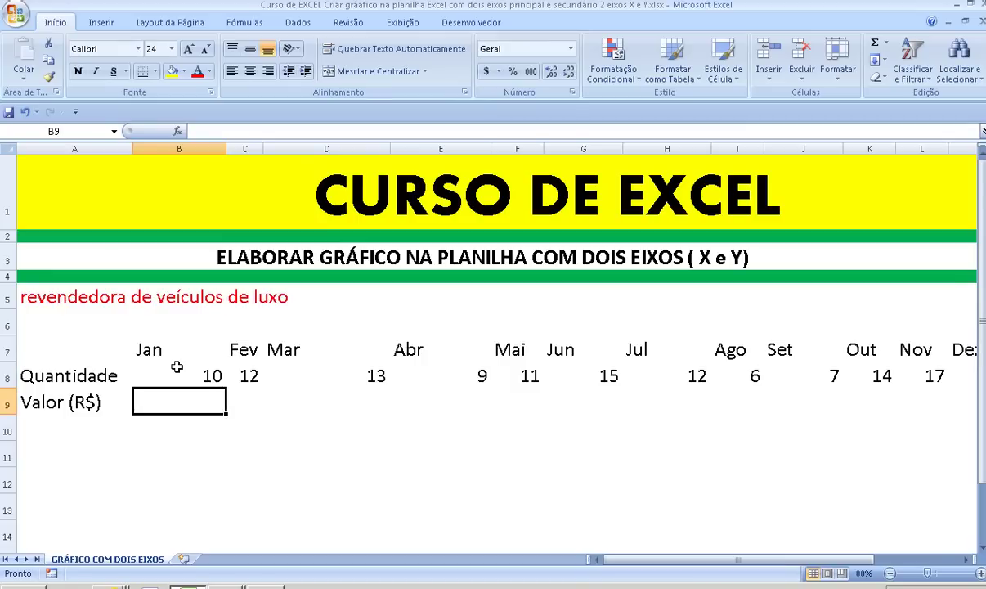
- Enter 2000000 as the Jan Valor in B9
{"action": "type", "text": "2000"}
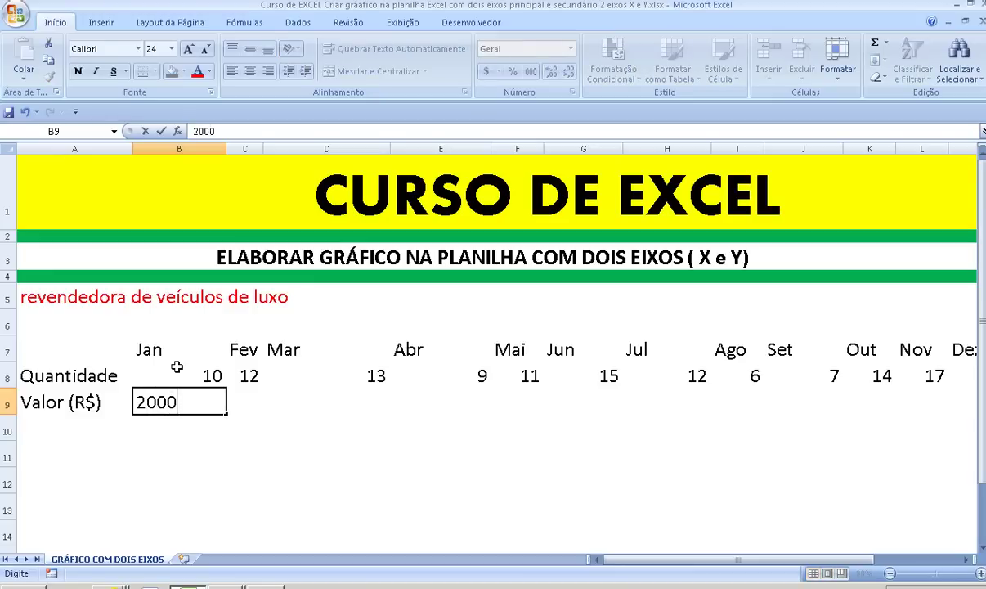
{"action": "type", "text": "000"}
{"action": "key", "text": "Return"}
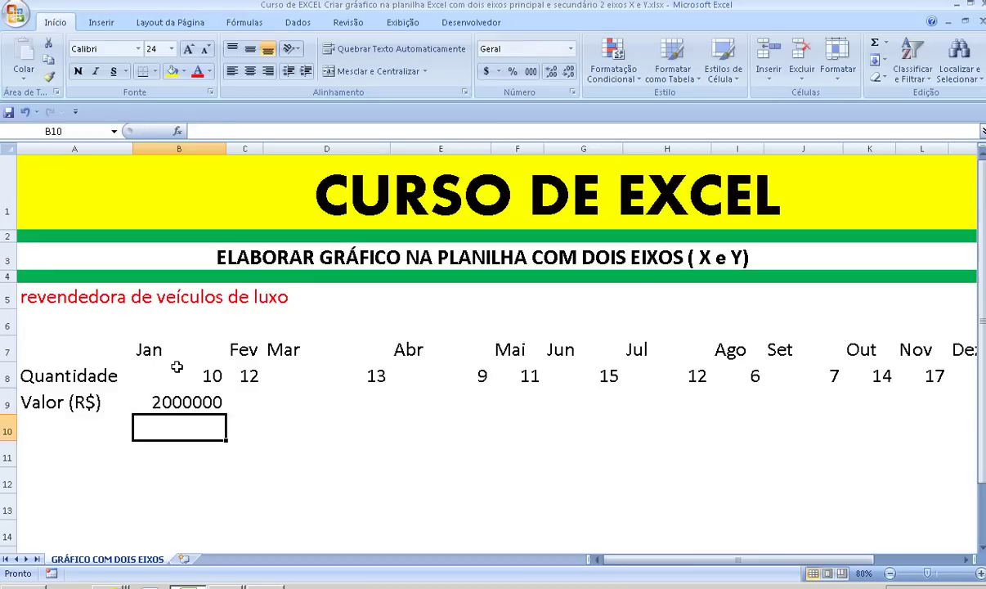
{"action": "key", "text": "Up"}
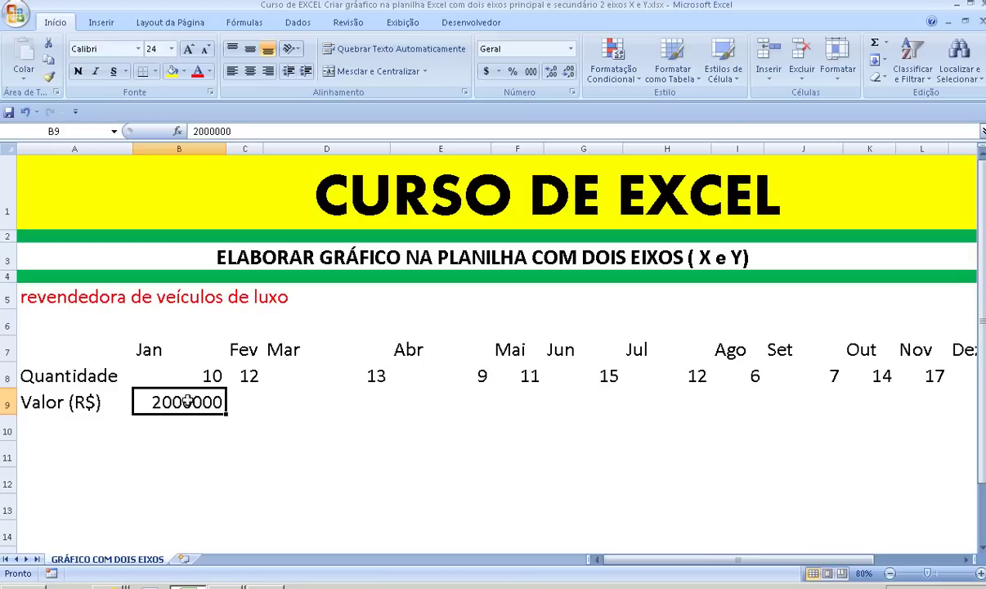
- Give the Valor cells in row 9 thousands separators and zero decimal places
{"action": "mouse_move", "coordinate": [198, 401]}
{"action": "left_mouse_down"}
{"action": "mouse_move", "coordinate": [578, 413]}
{"action": "mouse_move", "coordinate": [854, 399]}
{"action": "left_mouse_up"}
{"action": "left_click", "coordinate": [531, 71]}
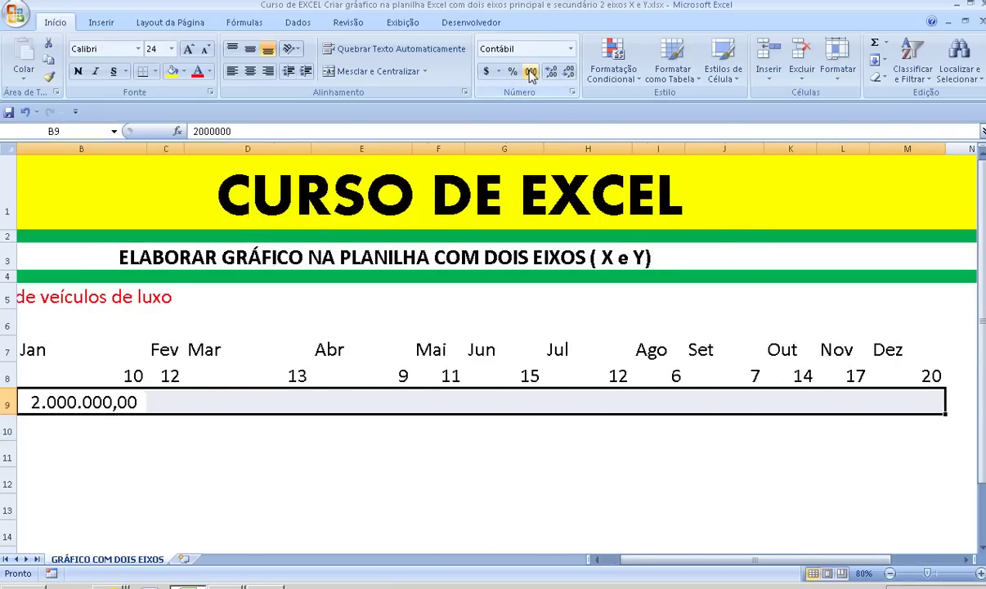
{"action": "left_click", "coordinate": [568, 71]}
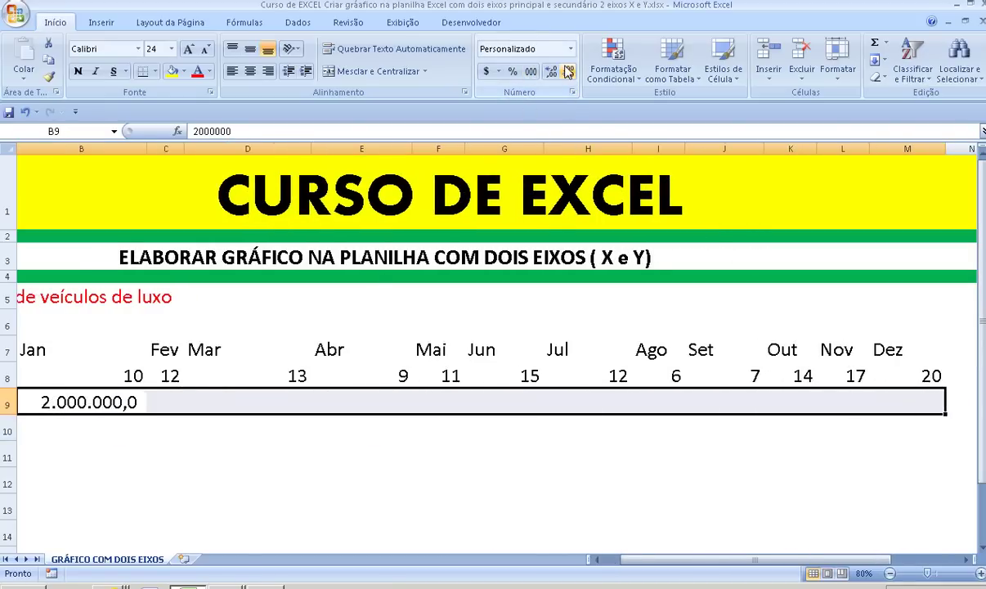
{"action": "left_click", "coordinate": [568, 71]}
{"action": "left_click", "coordinate": [169, 396]}
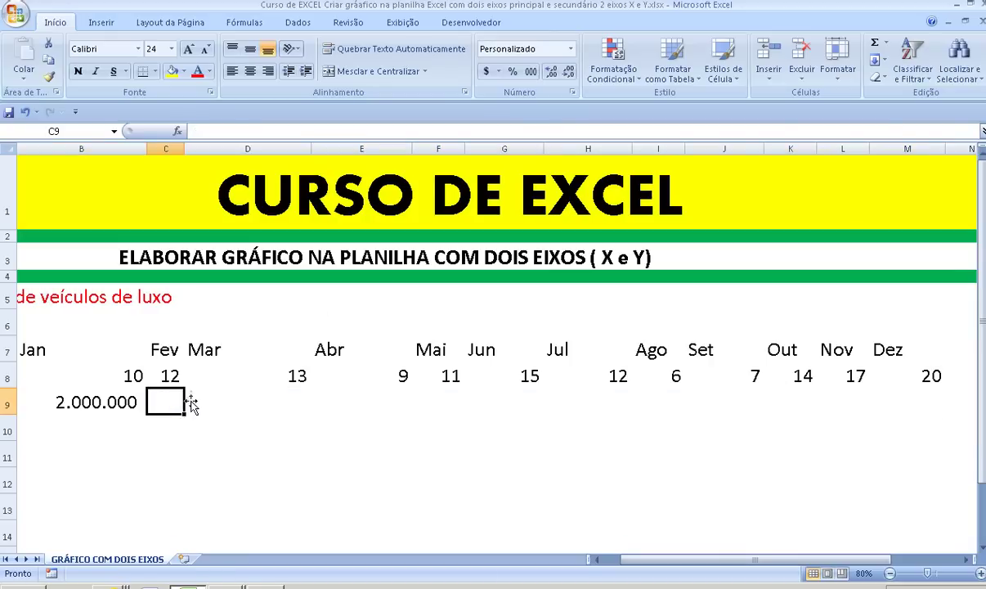
- Enter the Fev–Mai Valor amounts 2.500.000, 2100000, 3000000 and 4000000
{"action": "type", "text": "2.500."}
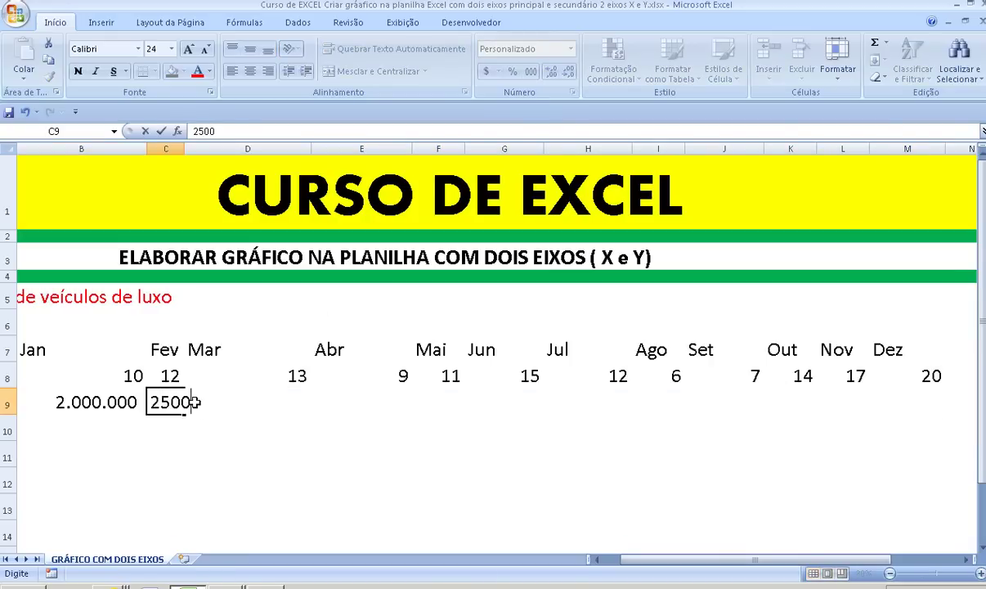
{"action": "type", "text": "000"}
{"action": "key", "text": "Tab"}
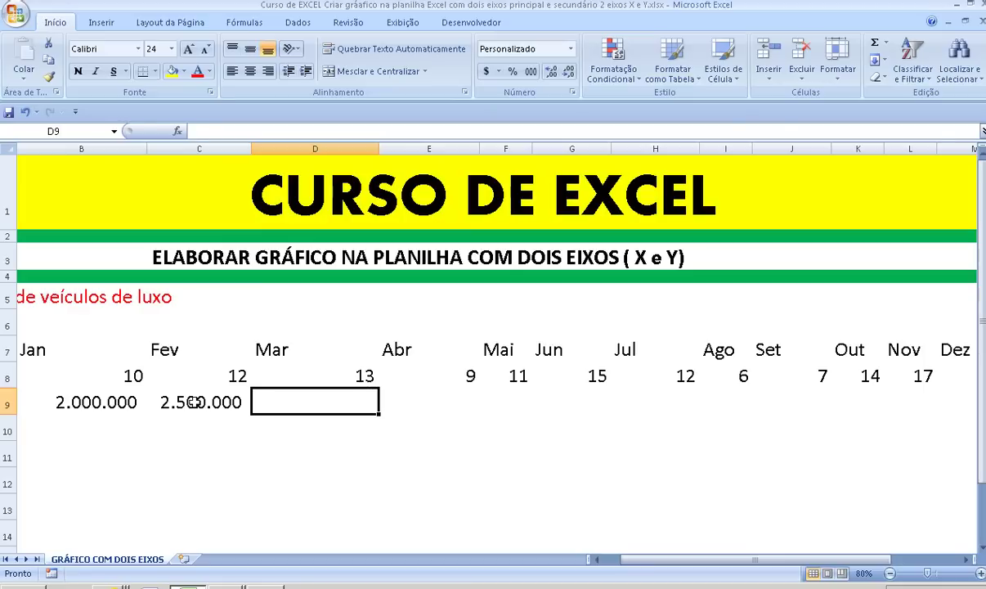
{"action": "type", "text": "210000"}
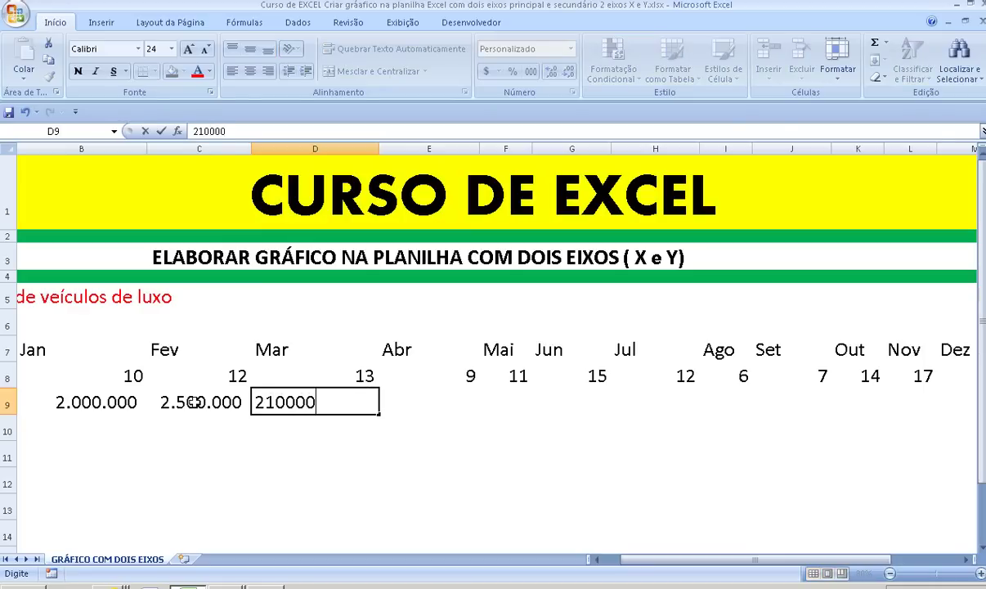
{"action": "type", "text": "0"}
{"action": "key", "text": "Tab"}
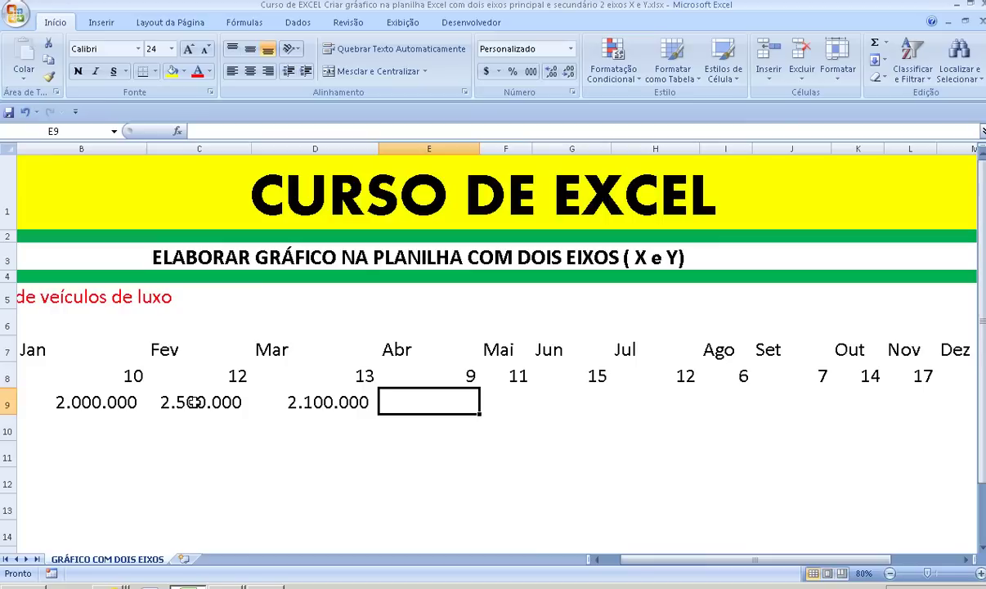
{"action": "type", "text": "3000000"}
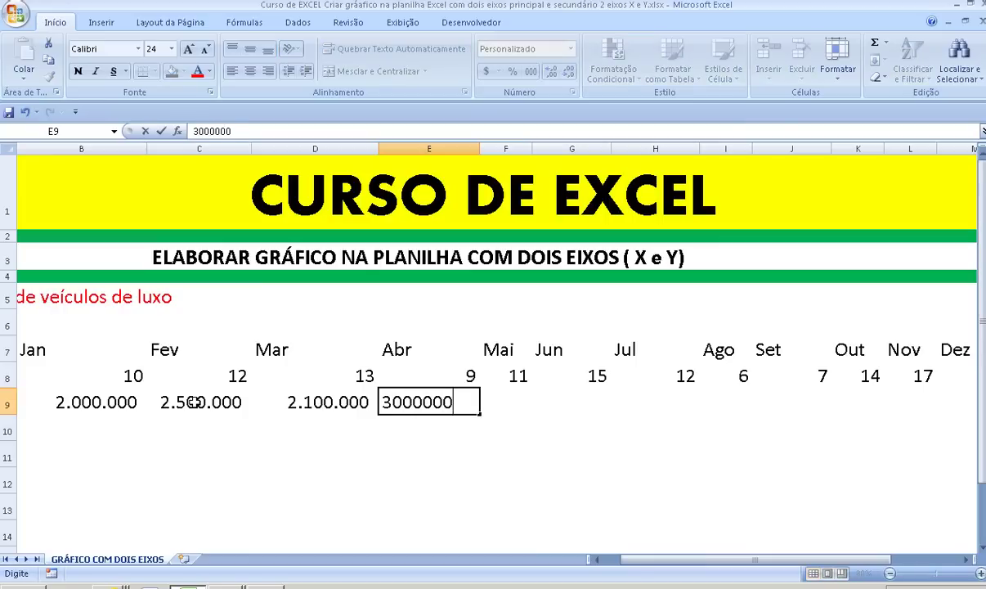
{"action": "key", "text": "Tab"}
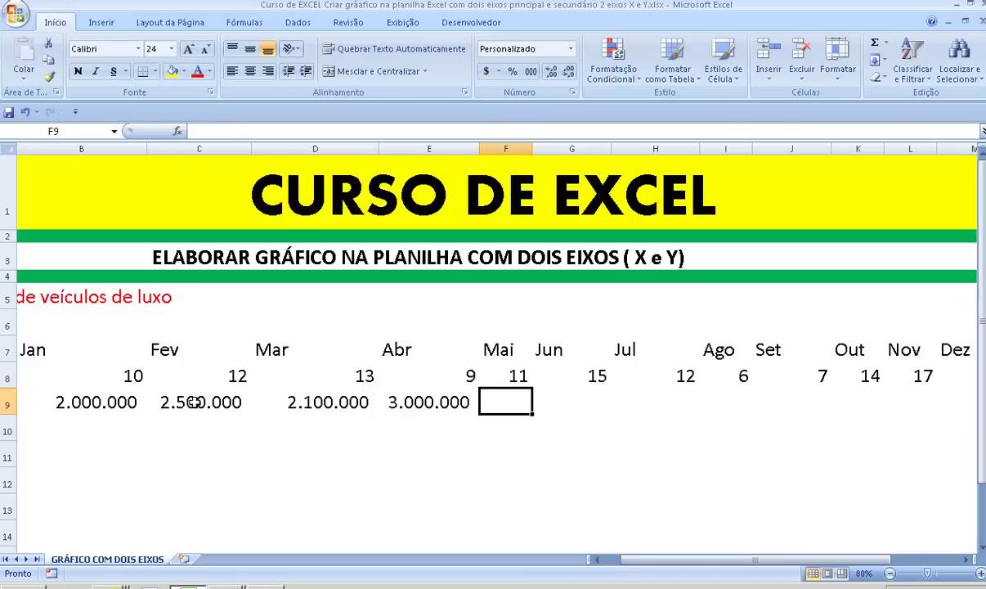
{"action": "type", "text": "40"}
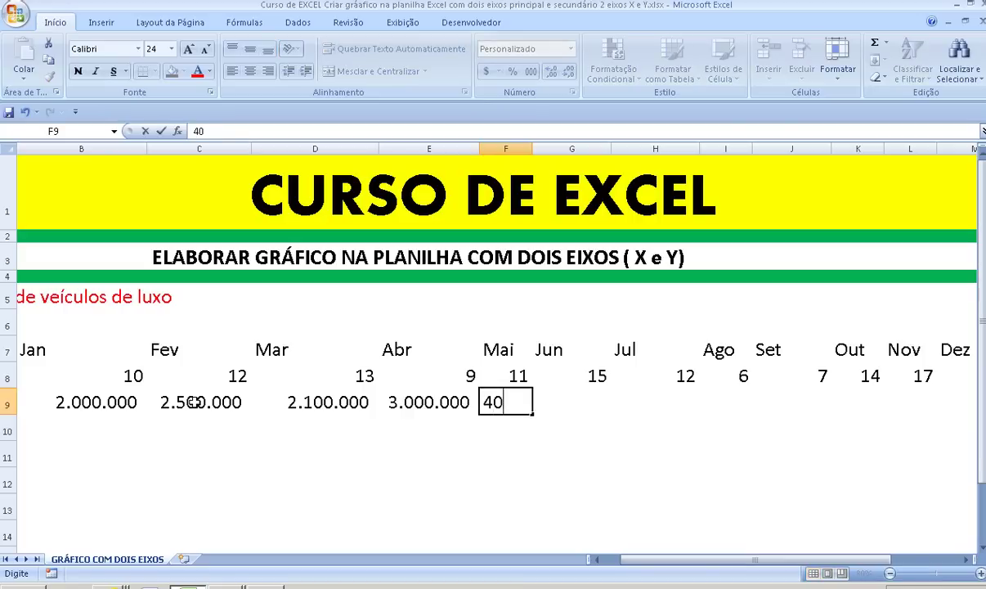
{"action": "type", "text": "00000"}
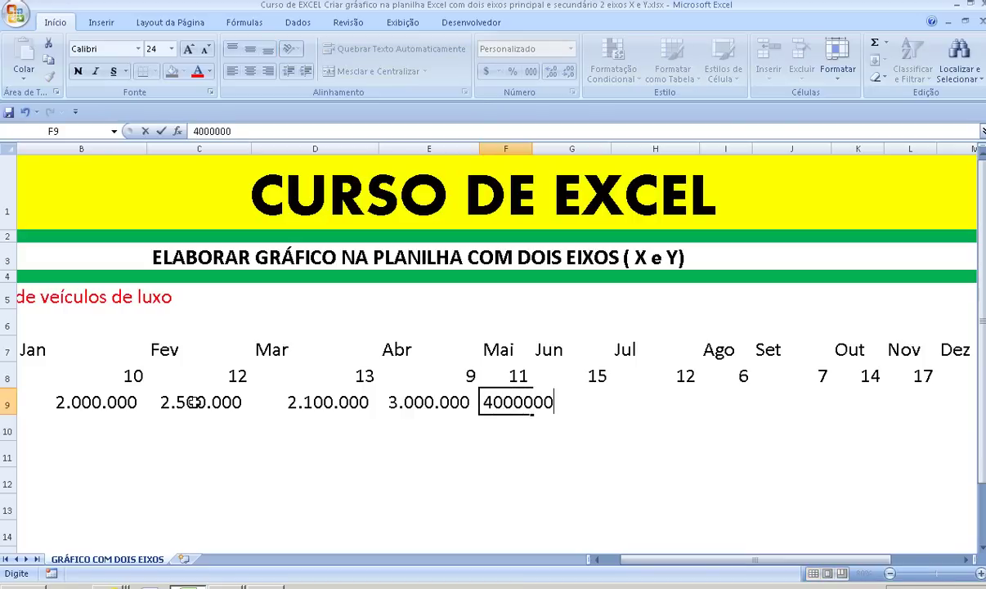
{"action": "key", "text": "Tab"}
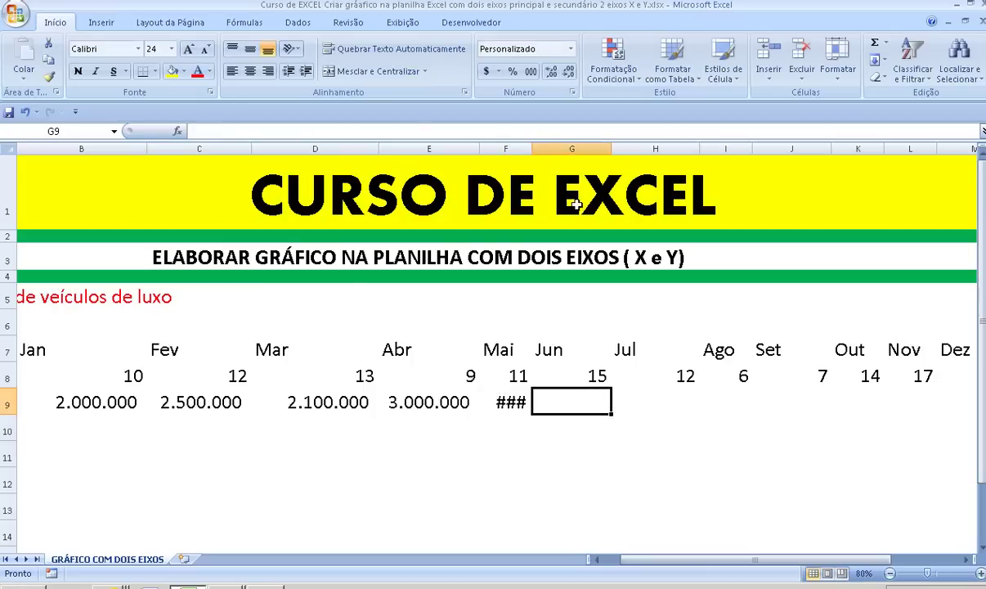
- Widen columns F and G and enter Jun 3200000 and Jul 195000
{"action": "left_click_drag", "start_coordinate": [531, 148], "coordinate": [586, 148]}
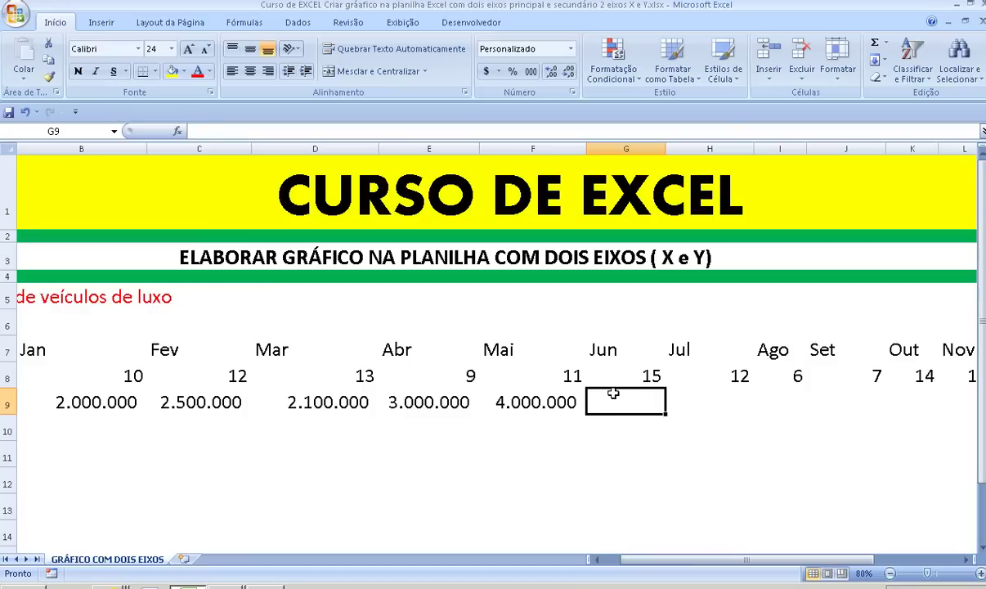
{"action": "type", "text": "3200"}
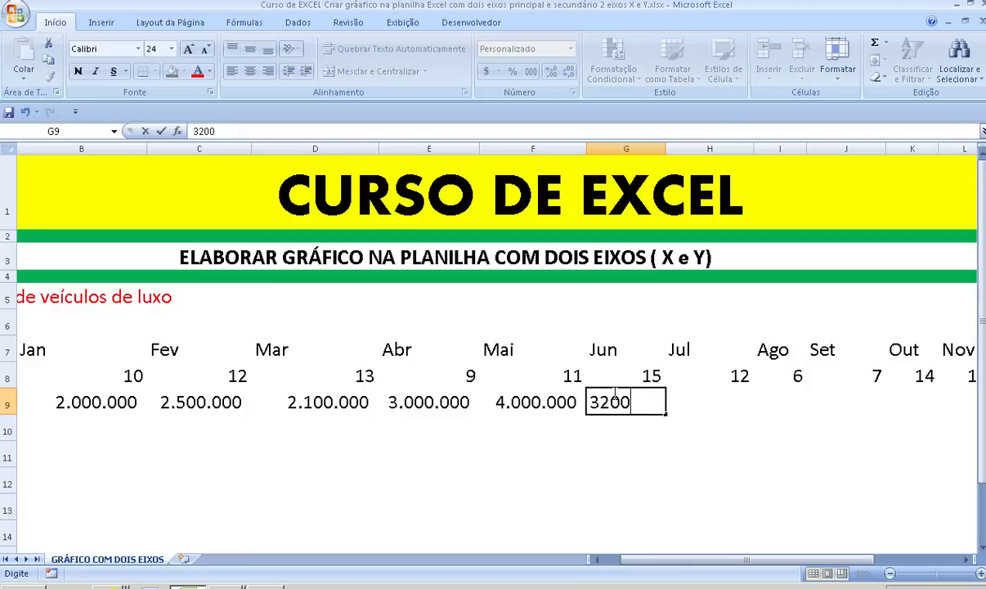
{"action": "type", "text": "000"}
{"action": "key", "text": "Tab"}
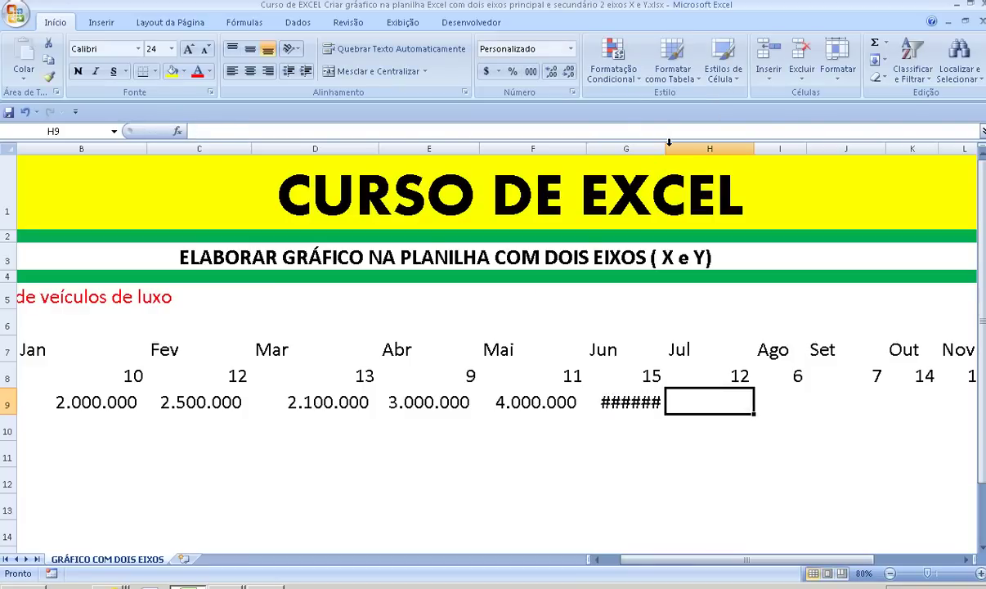
{"action": "left_click_drag", "start_coordinate": [670, 143], "coordinate": [725, 149]}
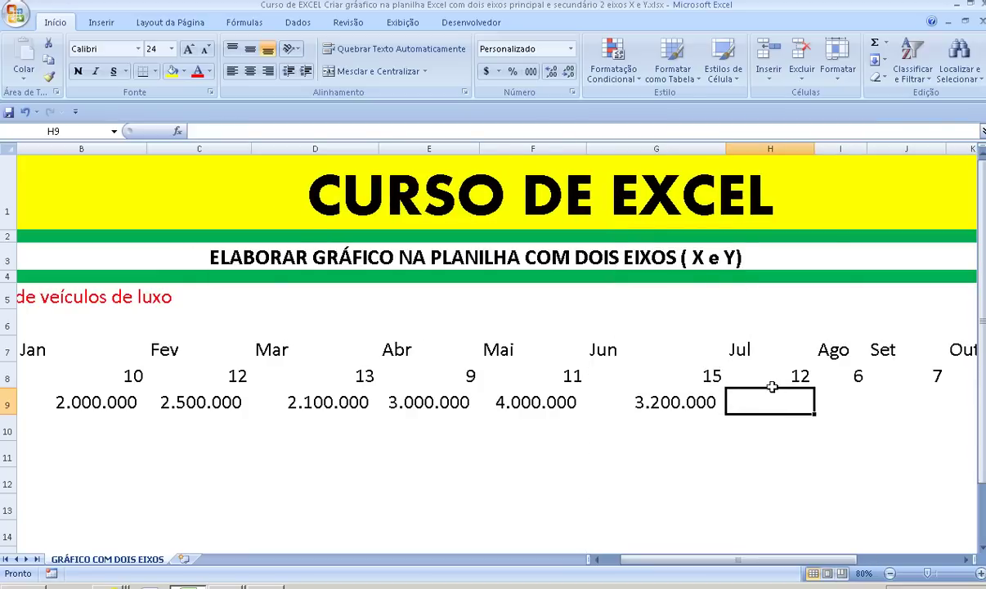
{"action": "type", "text": "19500"}
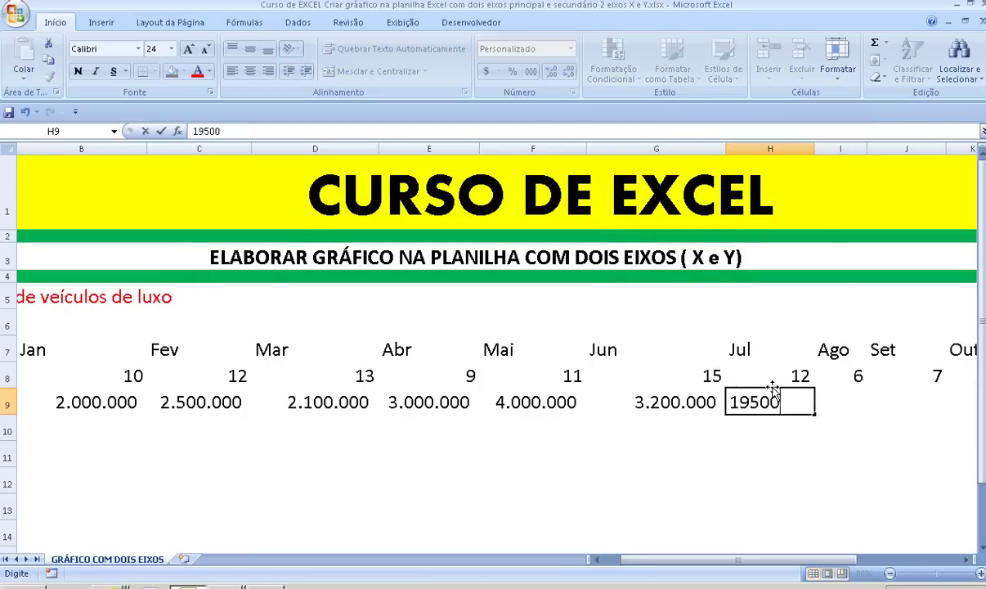
{"action": "type", "text": "00"}
{"action": "key", "text": "Tab"}
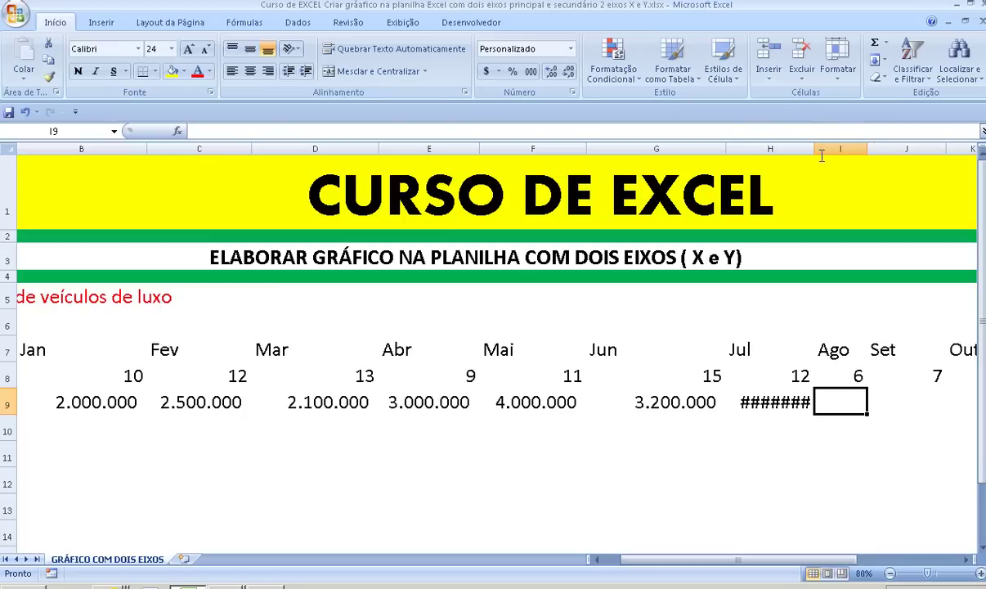
{"action": "left_click_drag", "start_coordinate": [813, 151], "coordinate": [840, 155]}
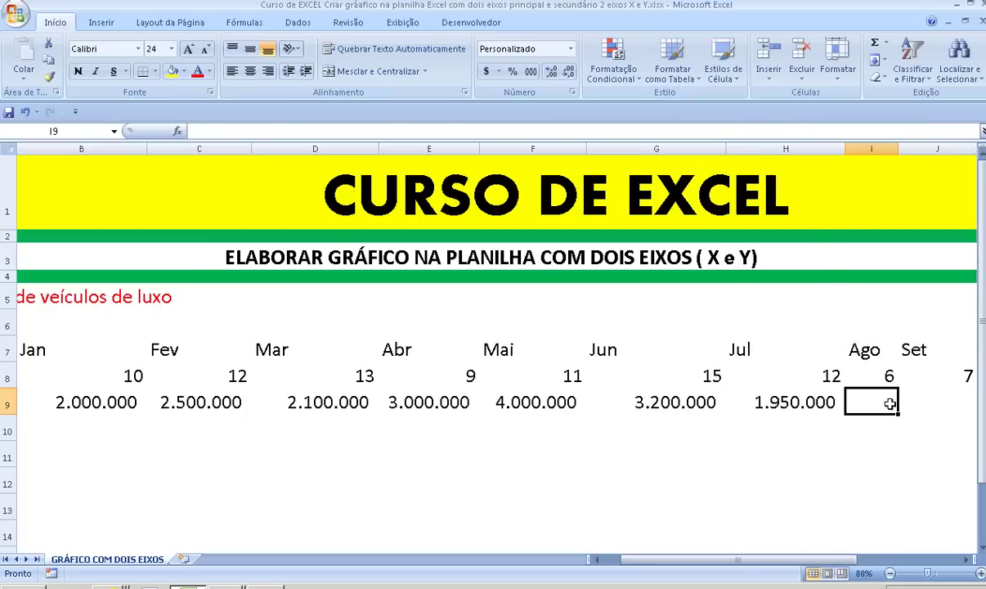
{"action": "key", "text": "Right"}
{"action": "key", "text": "Right"}
{"action": "key", "text": "Right"}
{"action": "key", "text": "Right"}
{"action": "key", "text": "Left"}
{"action": "key", "text": "Left"}
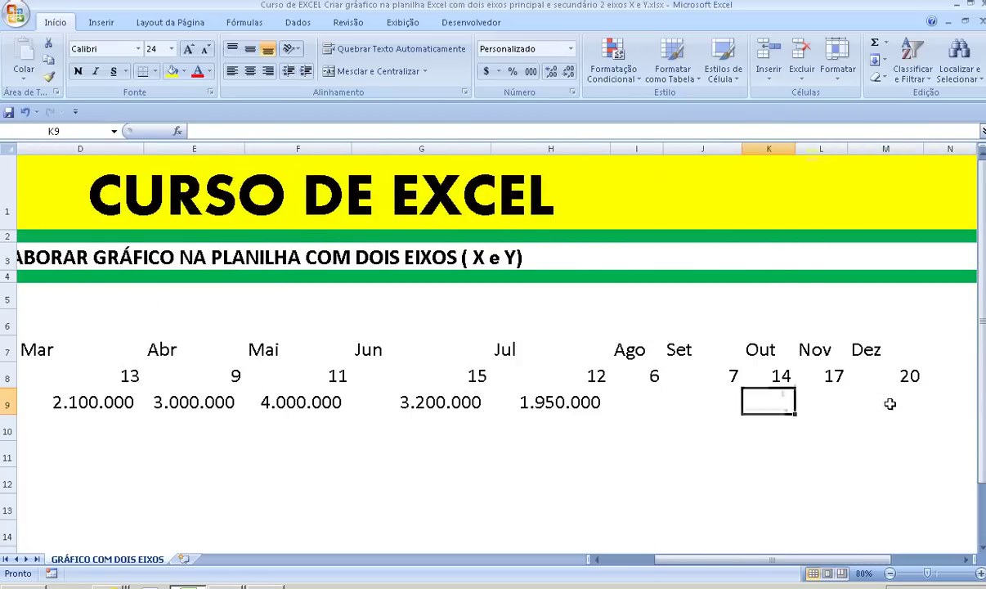
{"action": "key", "text": "Left"}
{"action": "key", "text": "Left"}
- Enter the Ago–Dez values 120000, 1600000, 3200000, 5000000 and 6000000
{"action": "type", "text": "120"}
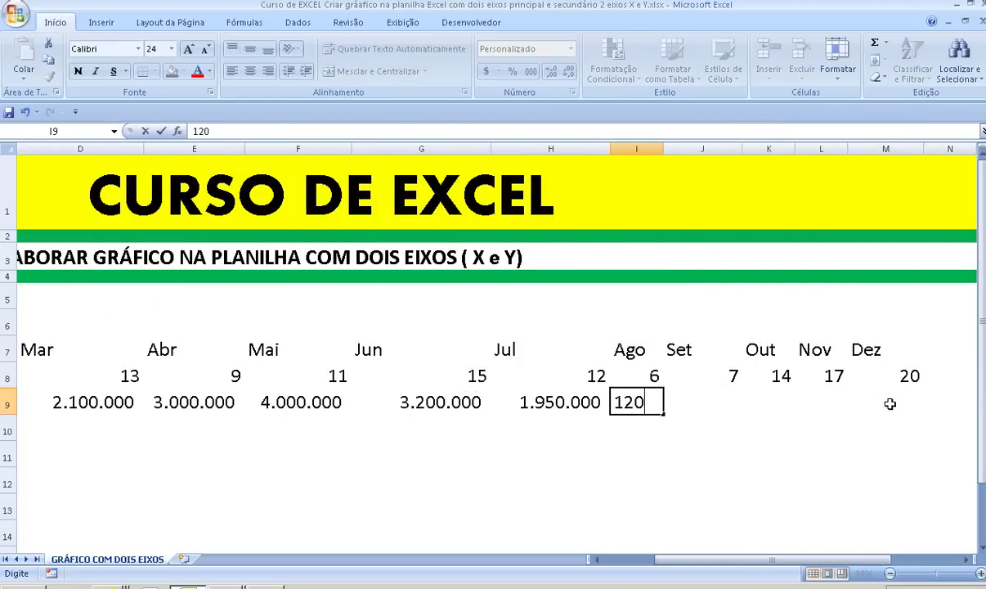
{"action": "type", "text": "0000"}
{"action": "key", "text": "Right"}
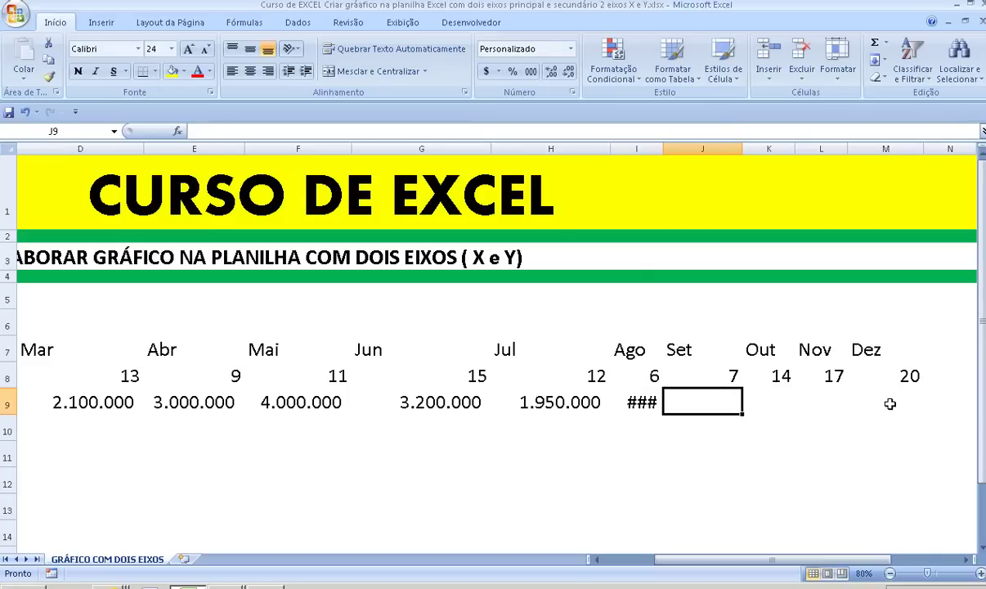
{"action": "type", "text": "160"}
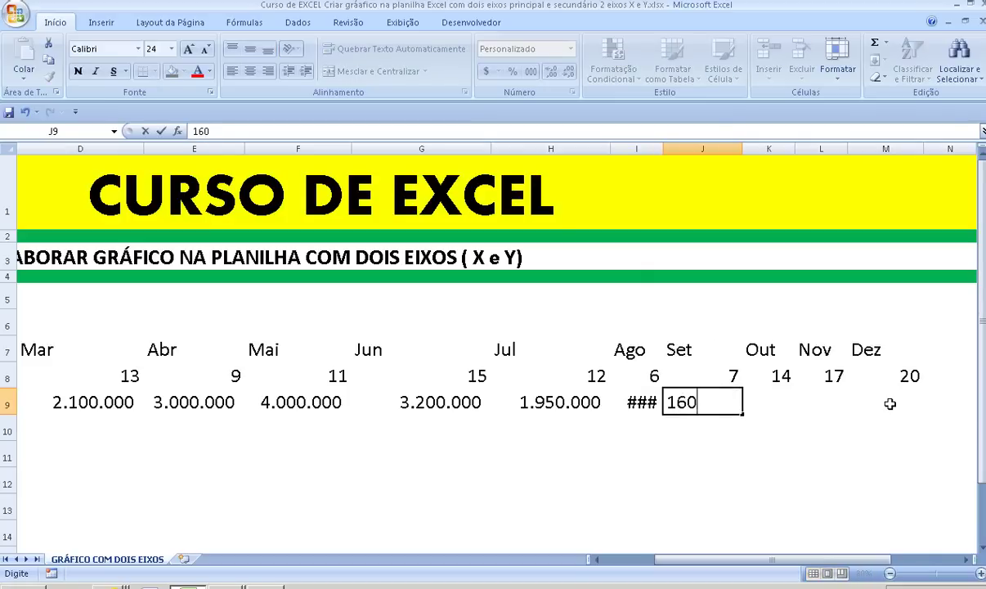
{"action": "type", "text": "0000"}
{"action": "key", "text": "Right"}
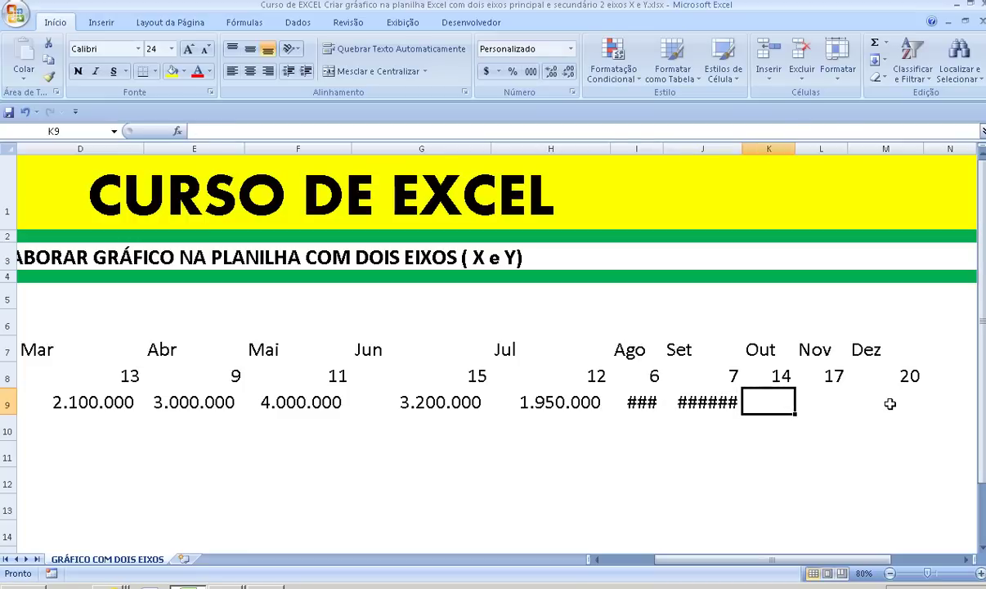
{"action": "type", "text": "3200"}
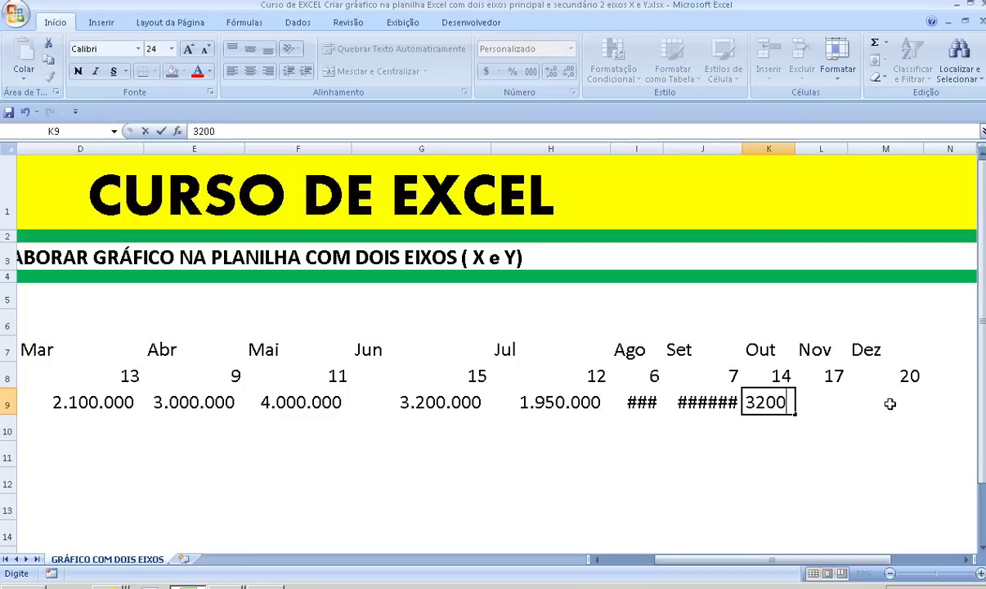
{"action": "type", "text": "000"}
{"action": "key", "text": "Right"}
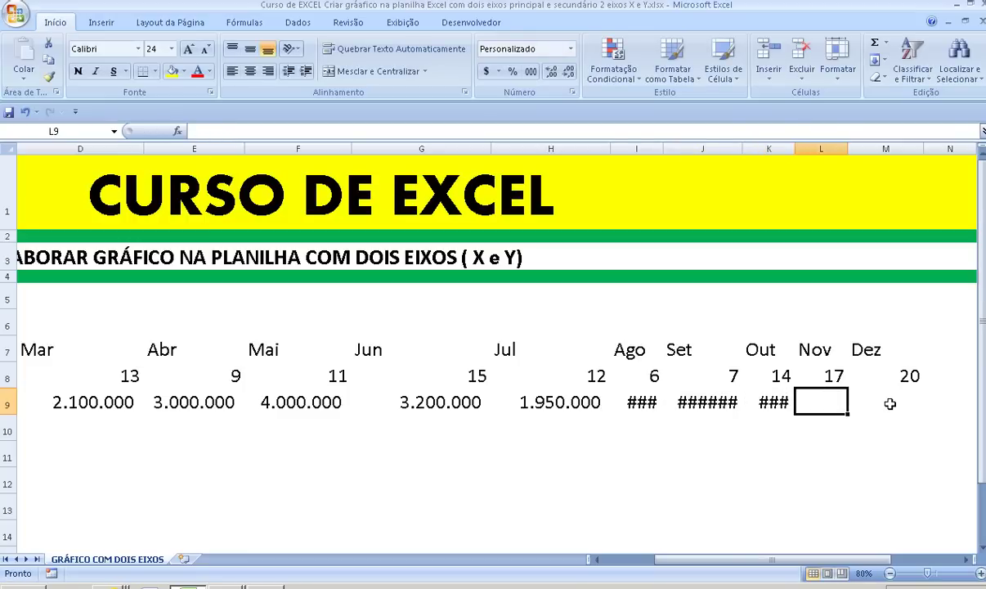
{"action": "type", "text": "5000"}
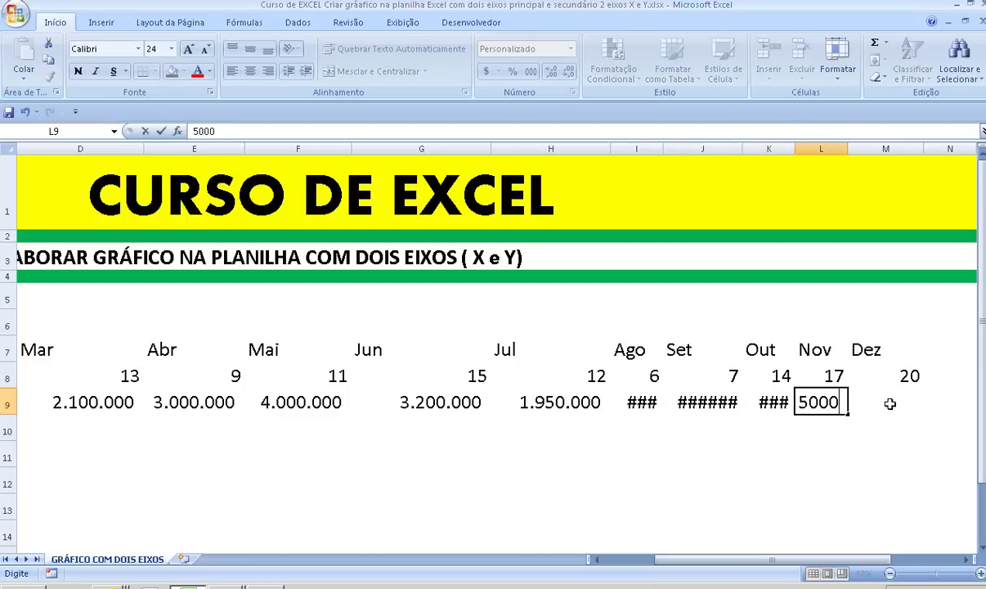
{"action": "type", "text": "000"}
{"action": "key", "text": "Right"}
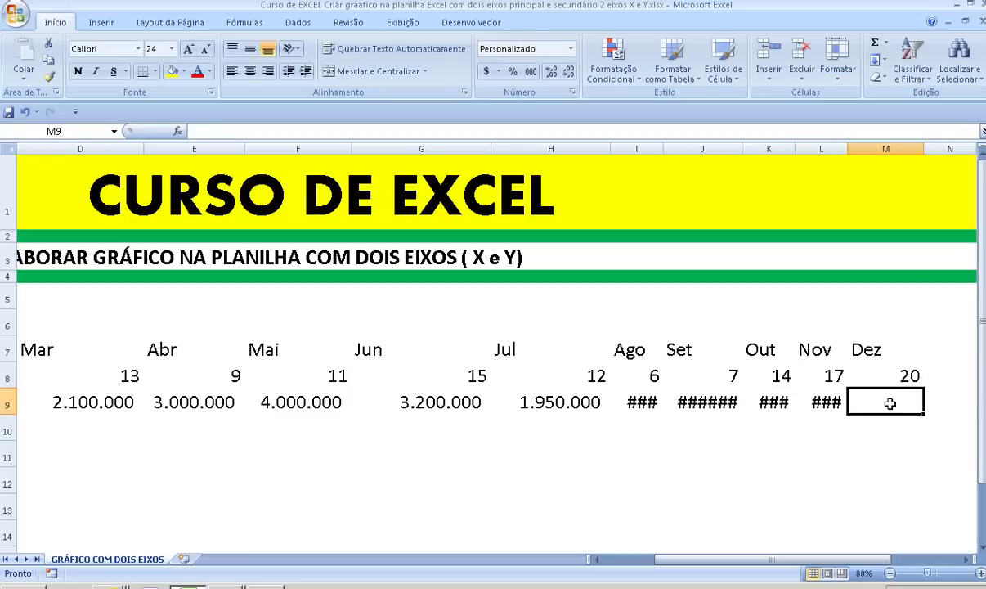
{"action": "type", "text": "600000"}
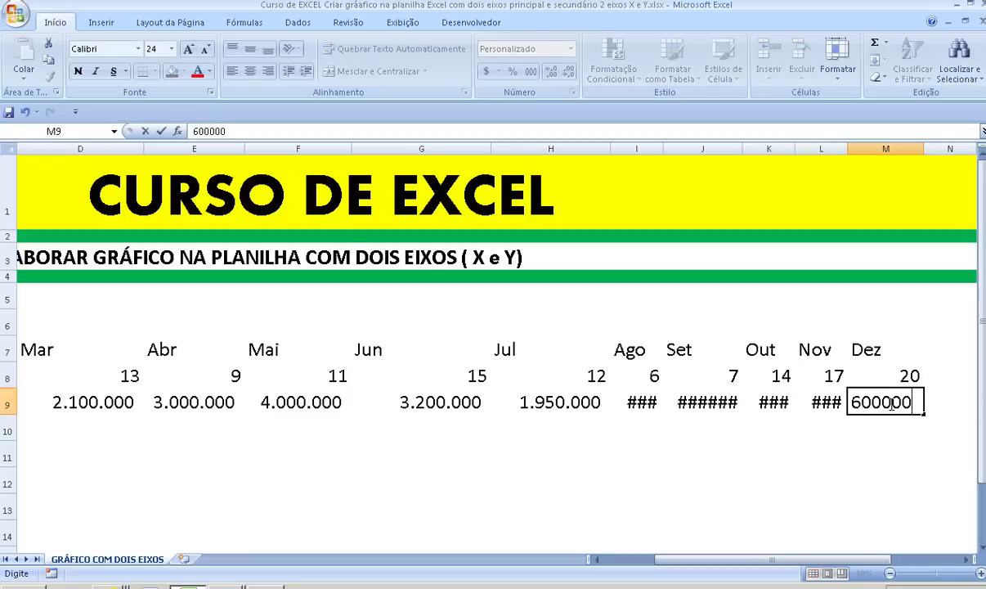
{"action": "type", "text": "0"}
{"action": "key", "text": "Return"}
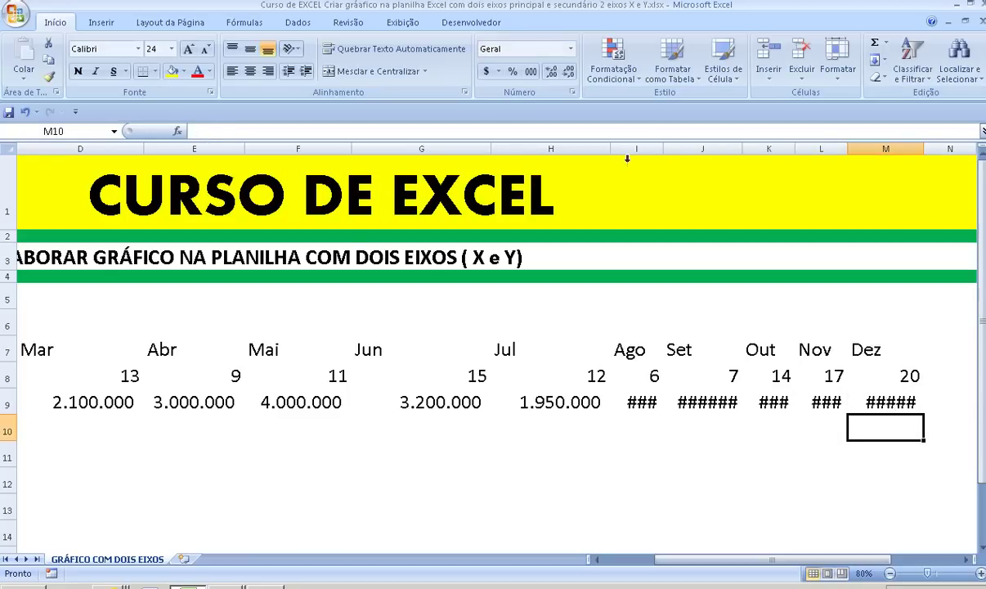
- Widen columns I through M so every Valor figure displays
{"action": "left_click_drag", "start_coordinate": [635, 148], "coordinate": [844, 148]}
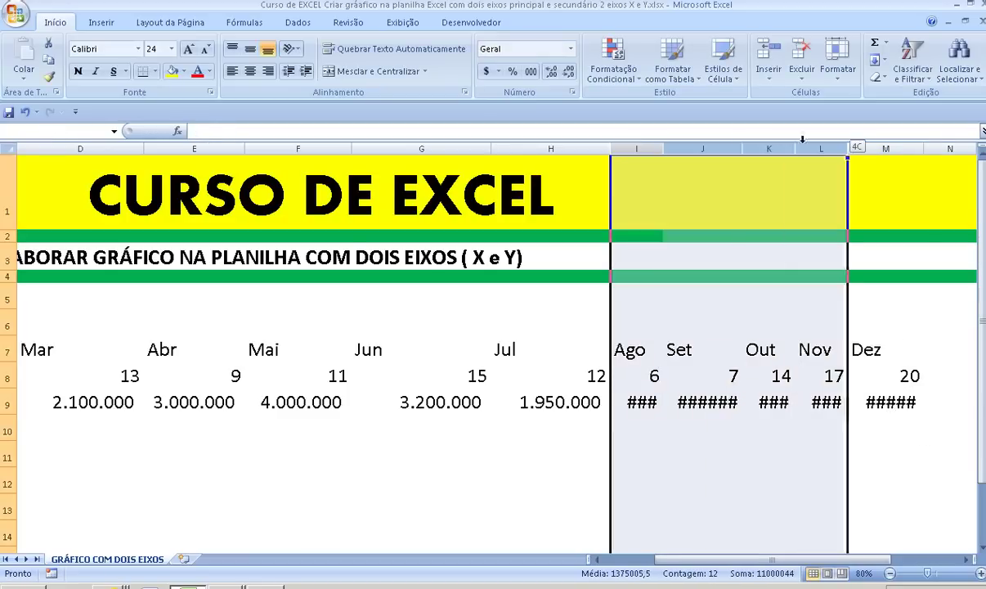
{"action": "left_click", "coordinate": [851, 151]}
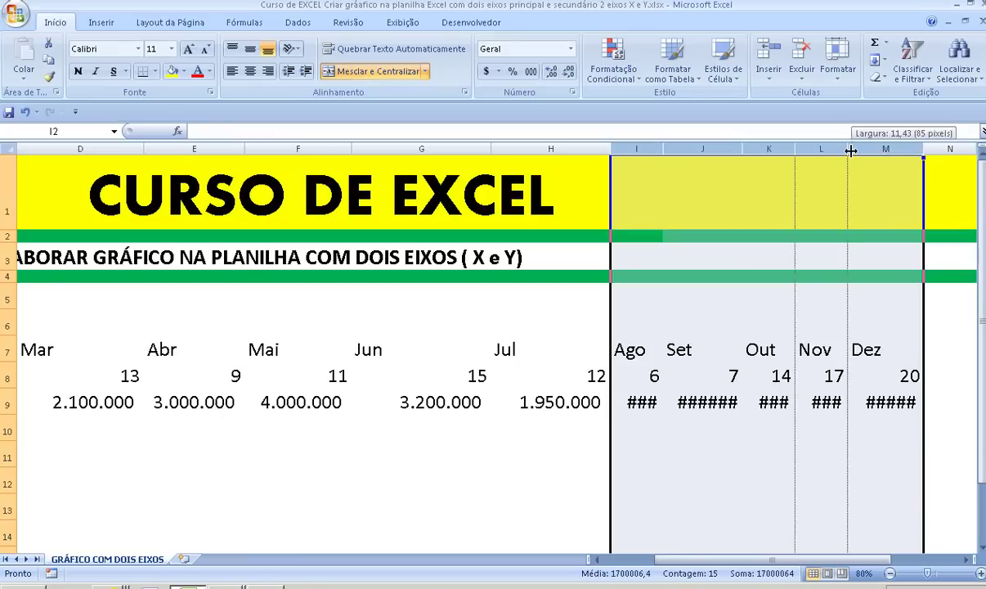
{"action": "left_click_drag", "start_coordinate": [850, 150], "coordinate": [893, 152]}
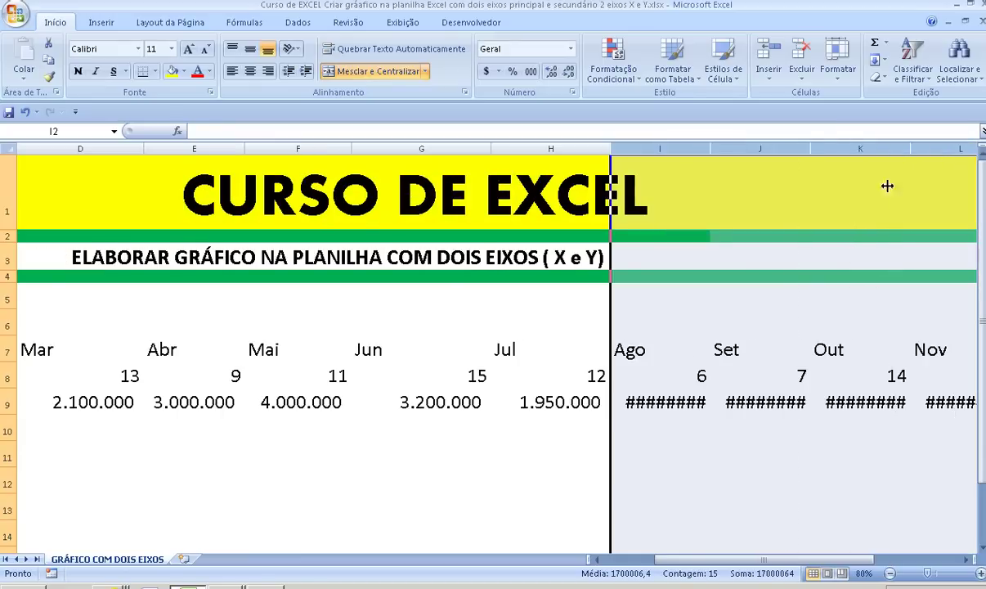
{"action": "left_click_drag", "start_coordinate": [712, 148], "coordinate": [749, 148]}
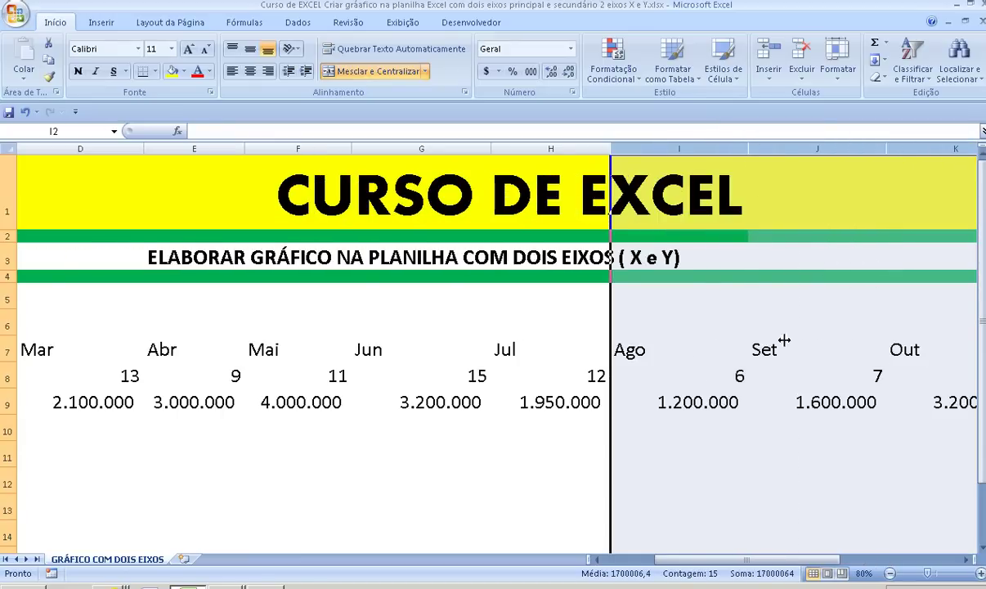
{"action": "left_click", "coordinate": [769, 400]}
{"action": "key", "text": "Right"}
{"action": "key", "text": "Right"}
{"action": "key", "text": "Right"}
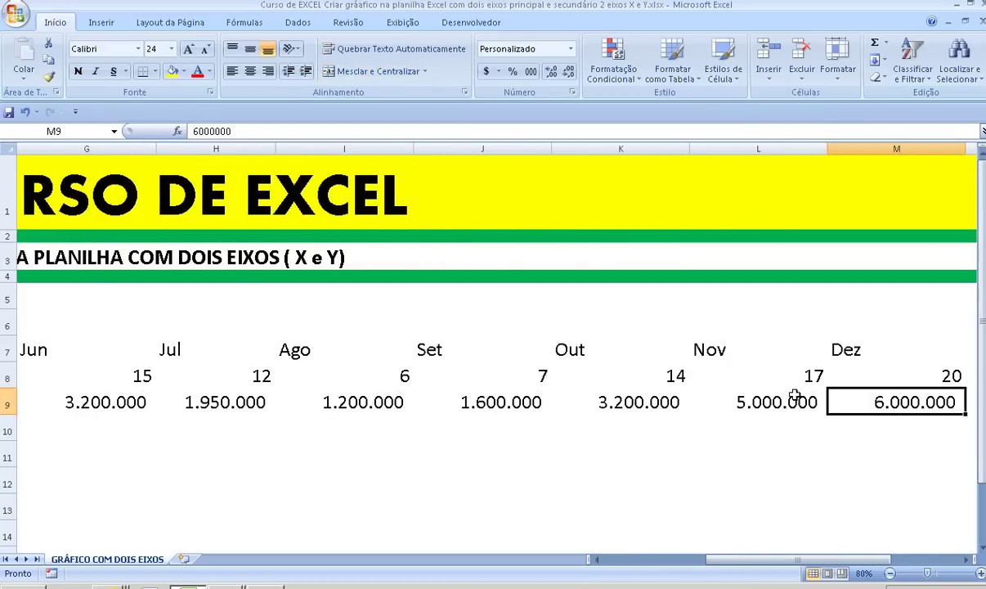
{"action": "key", "text": "Right"}
{"action": "key", "text": "Up"}
{"action": "key", "text": "Up"}
{"action": "key", "text": "Left"}
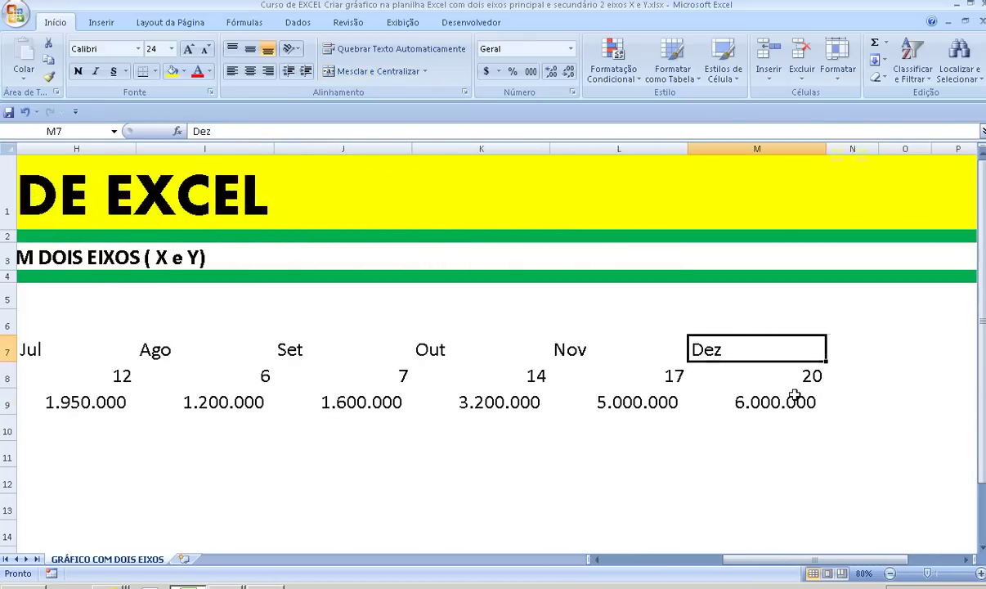
{"action": "key", "text": "Left"}
{"action": "key", "text": "Left"}
{"action": "key", "text": "Left"}
{"action": "key", "text": "Left"}
{"action": "key", "text": "Left"}
{"action": "key", "text": "Left"}
{"action": "key", "text": "Left"}
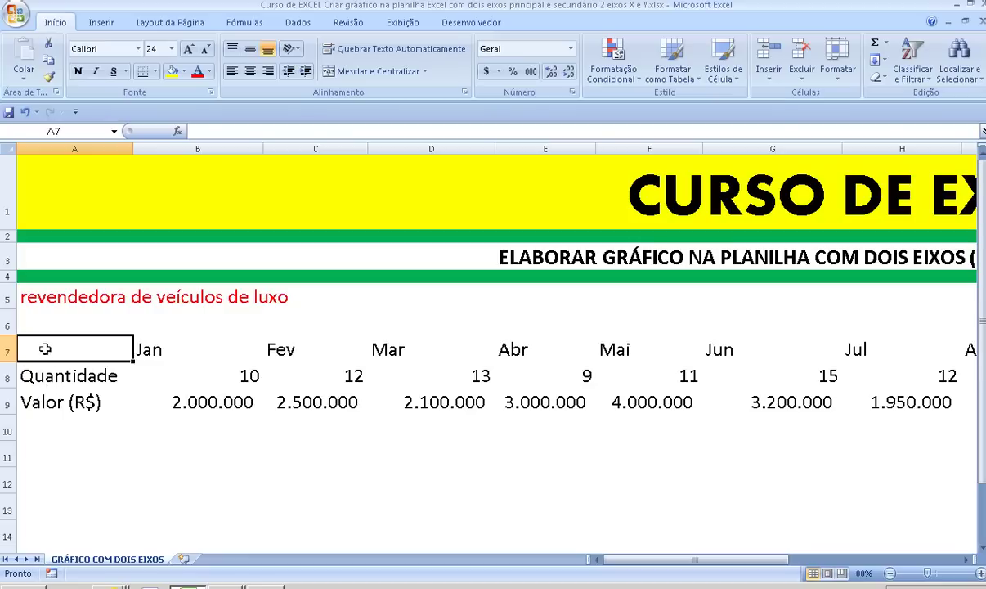
- Insert a 2D clustered column chart from the A7:M9 month table
{"action": "mouse_move", "coordinate": [37, 344]}
{"action": "left_mouse_down"}
{"action": "mouse_move", "coordinate": [853, 411]}
{"action": "mouse_move", "coordinate": [726, 394]}
{"action": "left_mouse_up"}
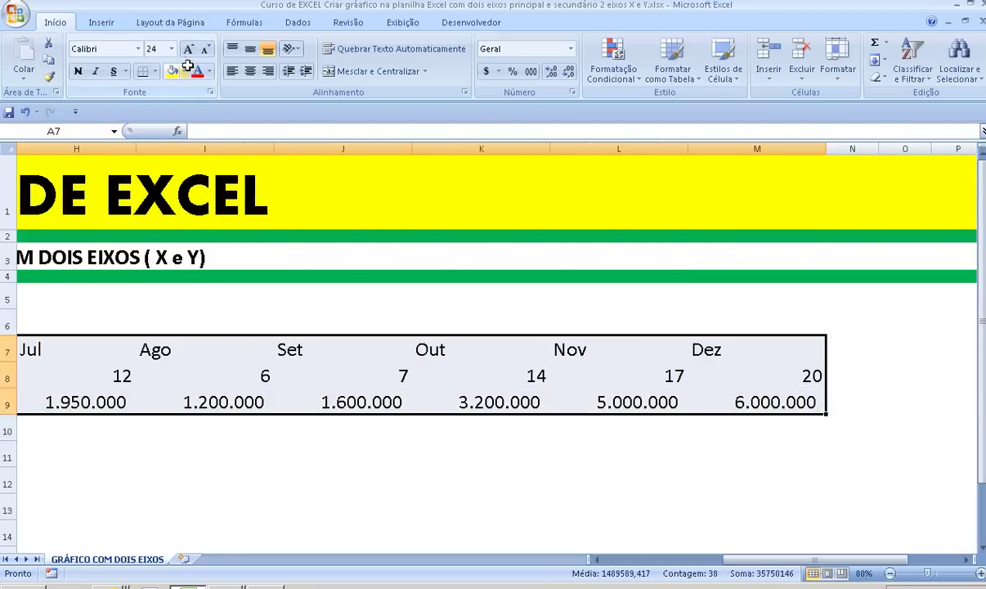
{"action": "left_click", "coordinate": [103, 24]}
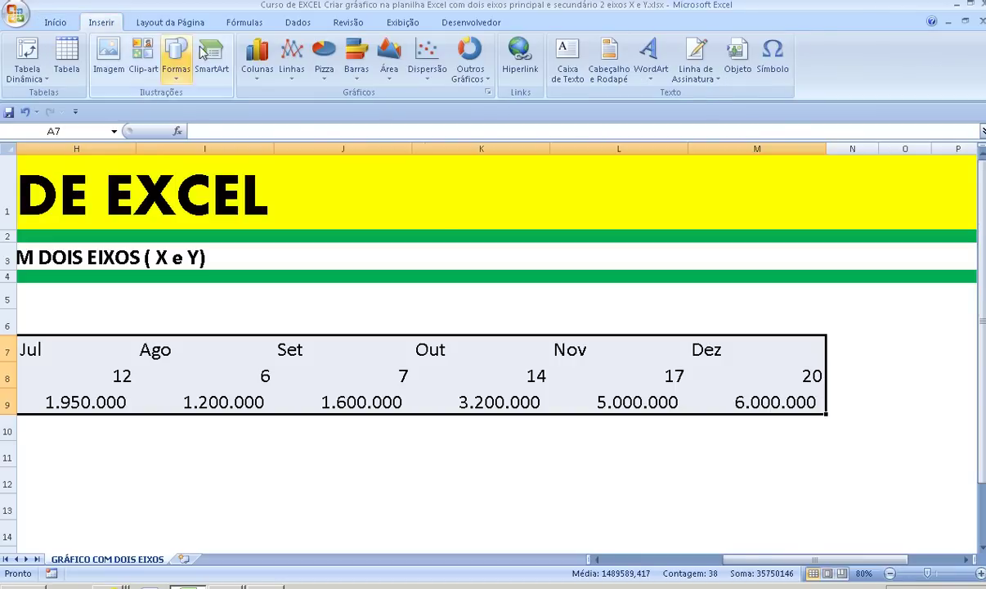
{"action": "left_click", "coordinate": [266, 72]}
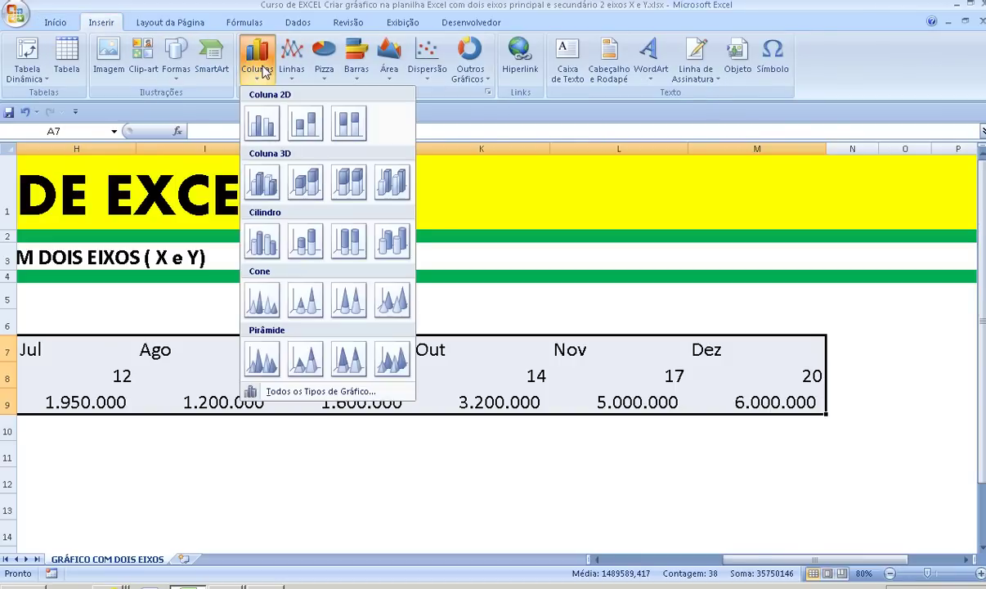
{"action": "left_click", "coordinate": [263, 123]}
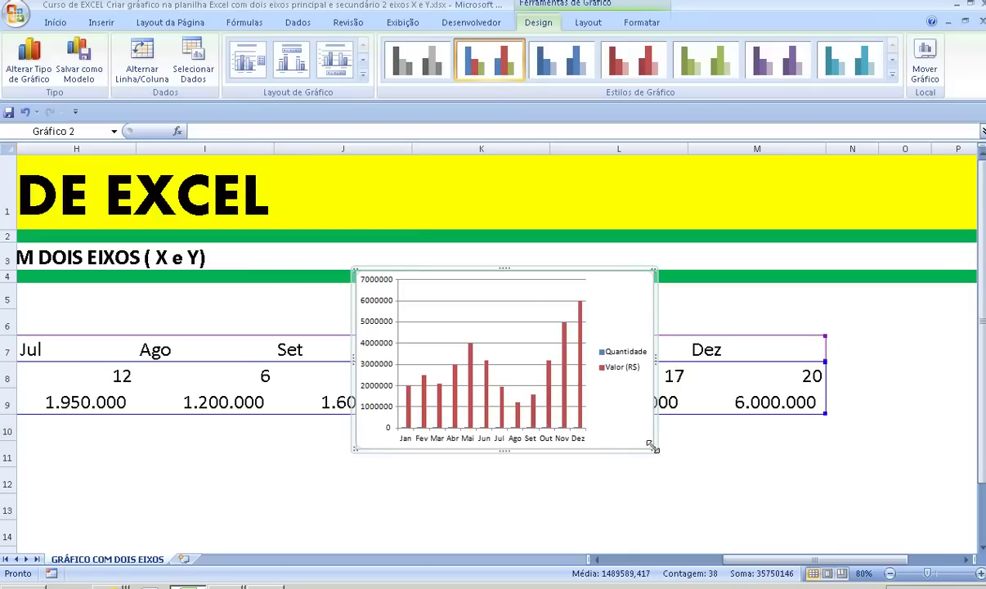
- Enlarge the column chart from its bottom-right corner, then deselect it
{"action": "left_click_drag", "start_coordinate": [753, 510], "coordinate": [753, 510]}
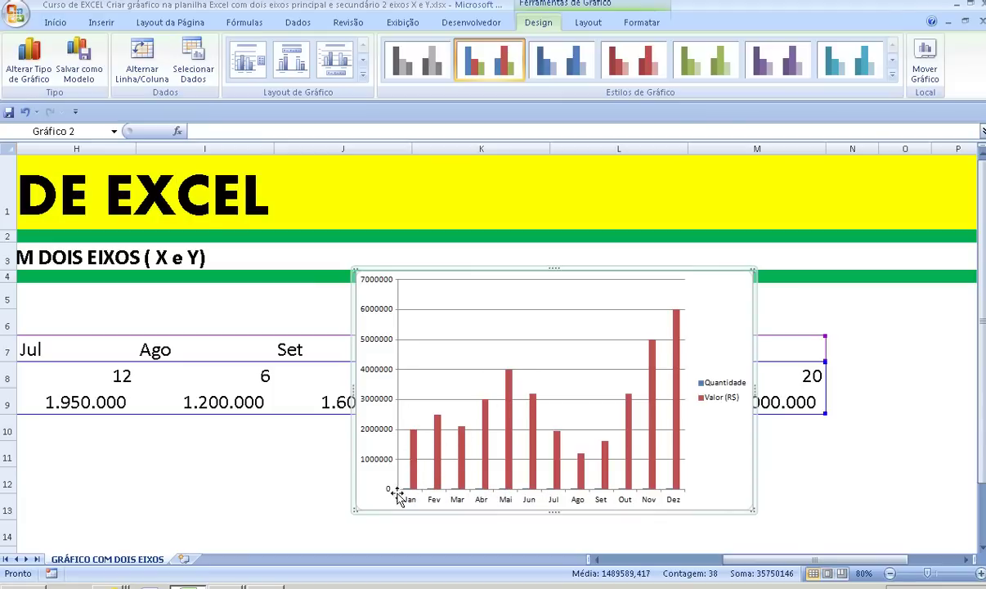
{"action": "left_click", "coordinate": [250, 473]}
- Check the Jan–Mar Quantidade and Valor values, then select the monthly table from A7 through row 9
{"action": "left_click_drag", "start_coordinate": [626, 560], "coordinate": [564, 559]}
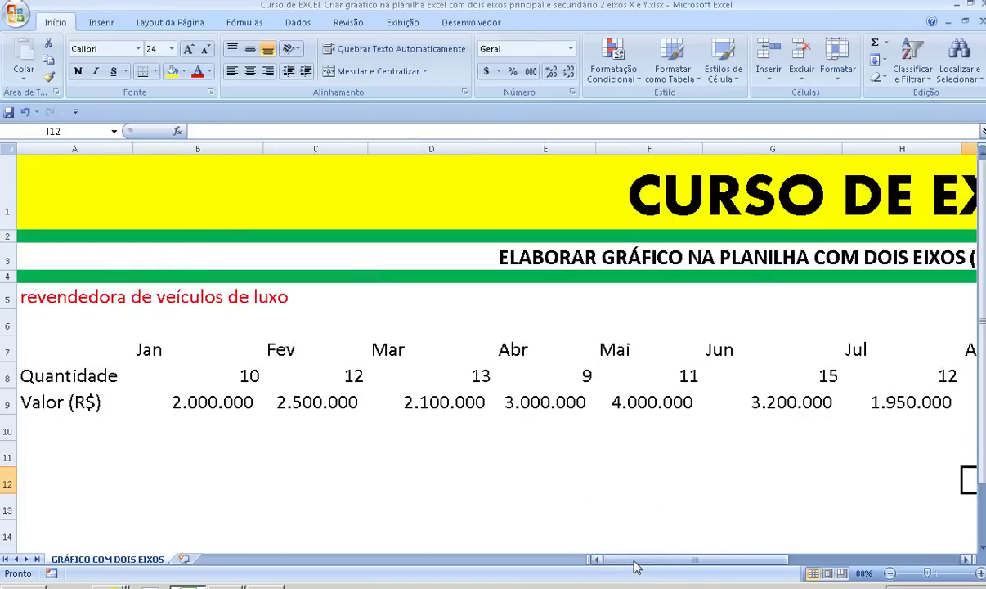
{"action": "left_click", "coordinate": [225, 402]}
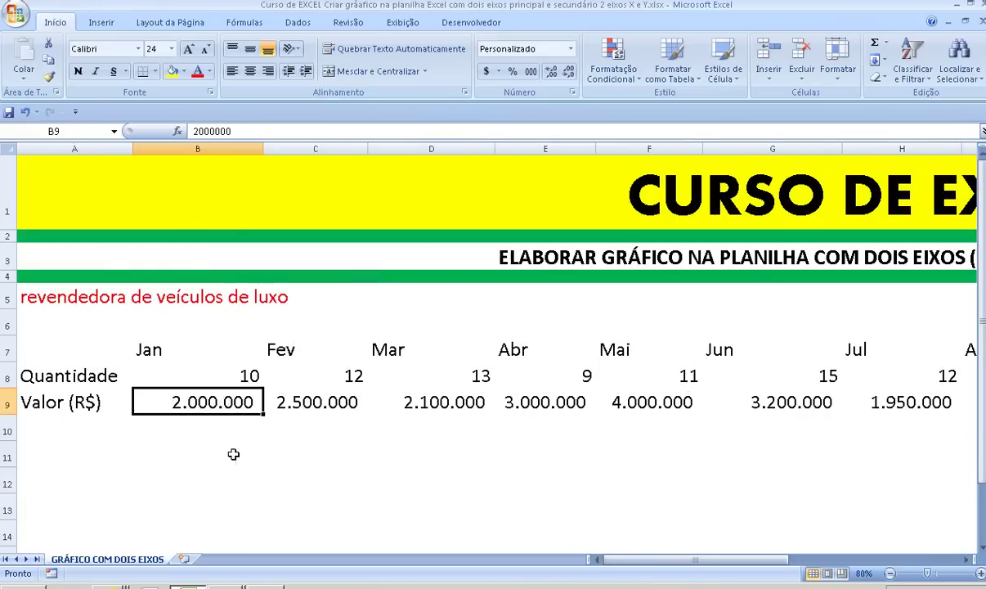
{"action": "left_click", "coordinate": [213, 378]}
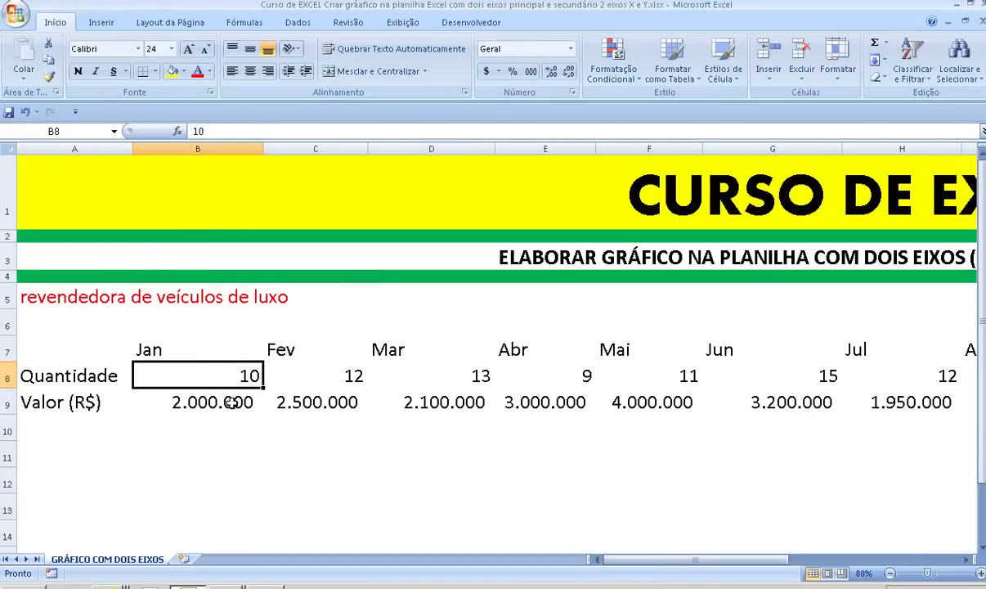
{"action": "left_click", "coordinate": [295, 403]}
{"action": "left_click", "coordinate": [323, 375]}
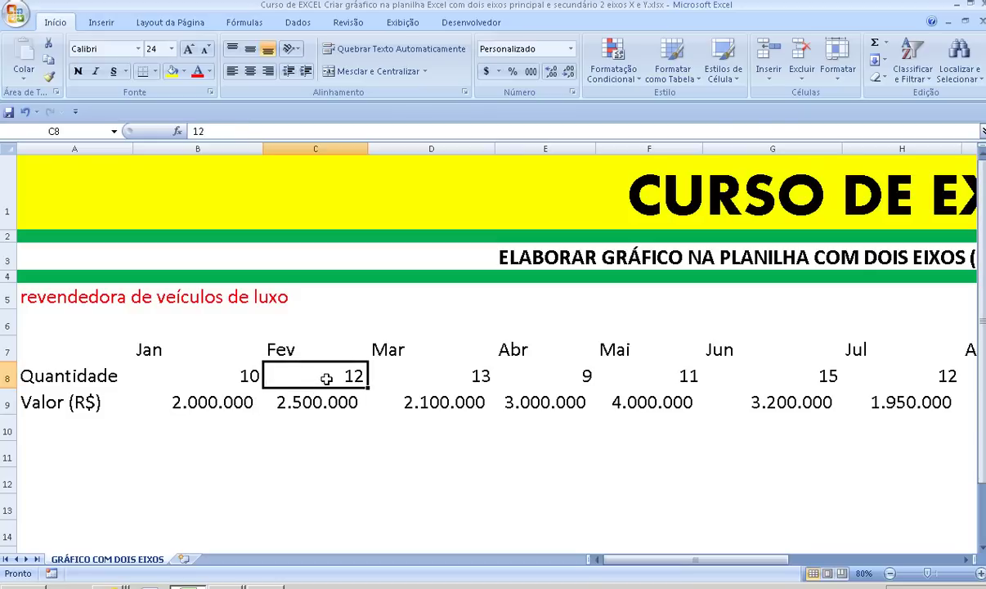
{"action": "left_click", "coordinate": [427, 399]}
{"action": "left_click", "coordinate": [452, 378]}
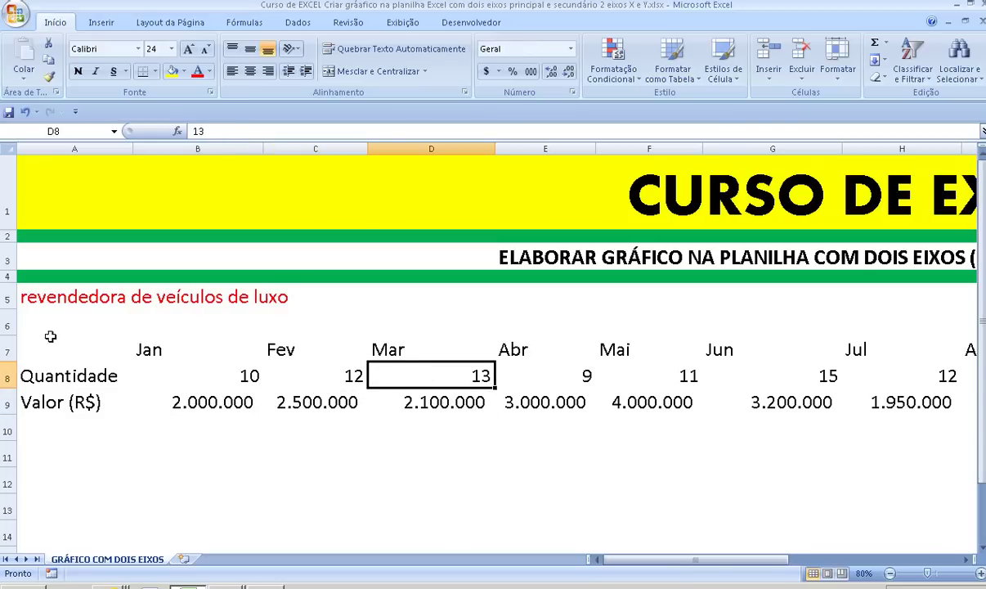
{"action": "mouse_move", "coordinate": [51, 337]}
{"action": "left_mouse_down"}
{"action": "mouse_move", "coordinate": [194, 402]}
{"action": "mouse_move", "coordinate": [555, 396]}
{"action": "mouse_move", "coordinate": [544, 380]}
{"action": "left_mouse_up"}
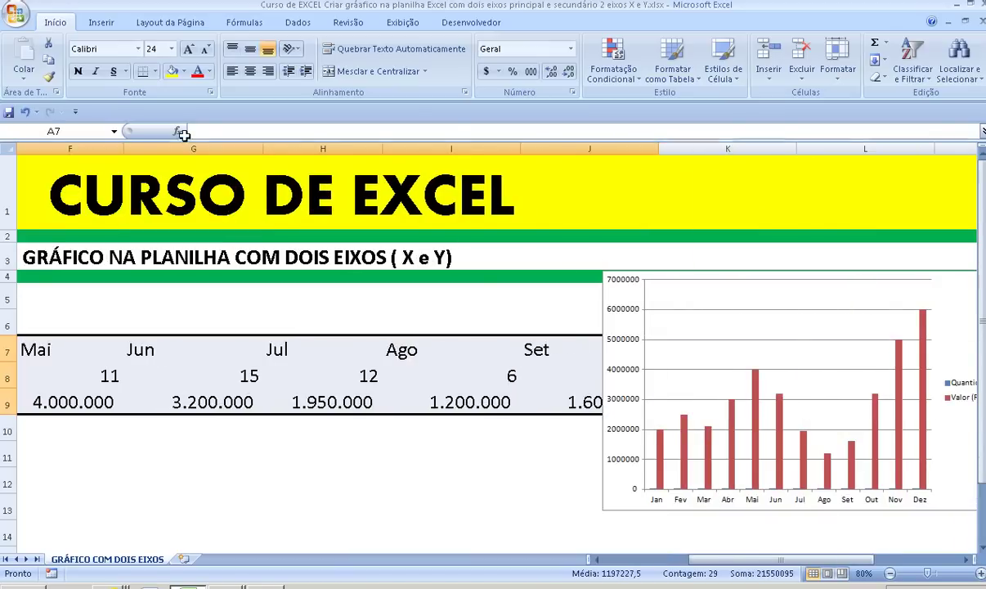
- Give the table Todas as bordas grid borders and move the column chart left over columns I–J
{"action": "left_click", "coordinate": [156, 72]}
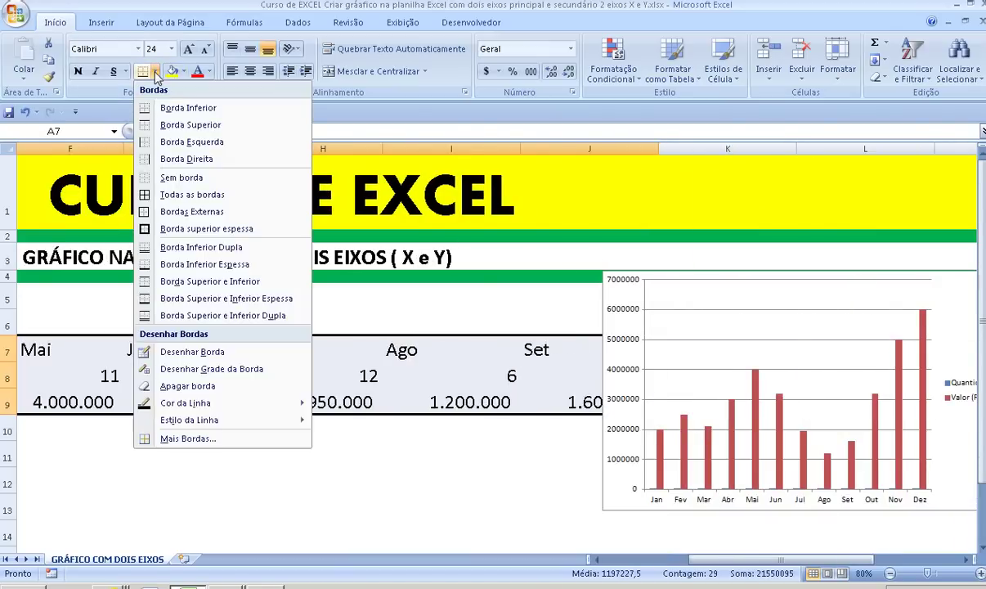
{"action": "left_click", "coordinate": [192, 195]}
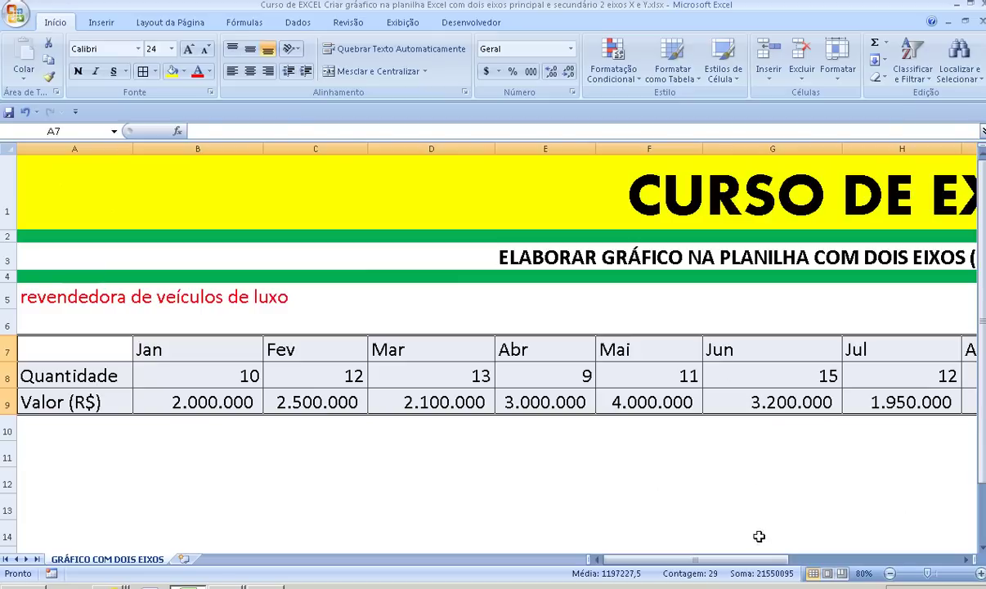
{"action": "left_click", "coordinate": [892, 559]}
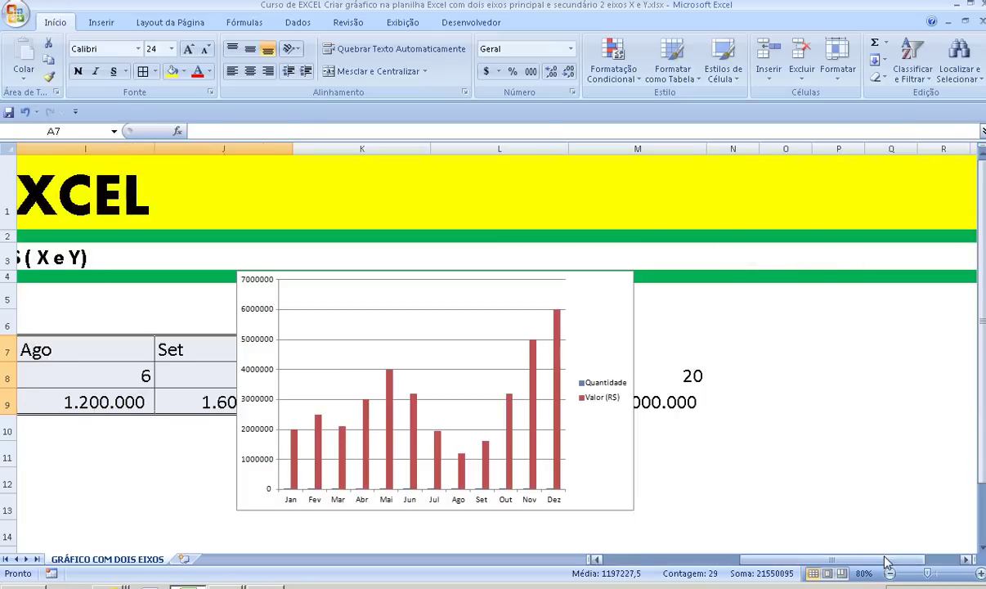
{"action": "left_click", "coordinate": [493, 298]}
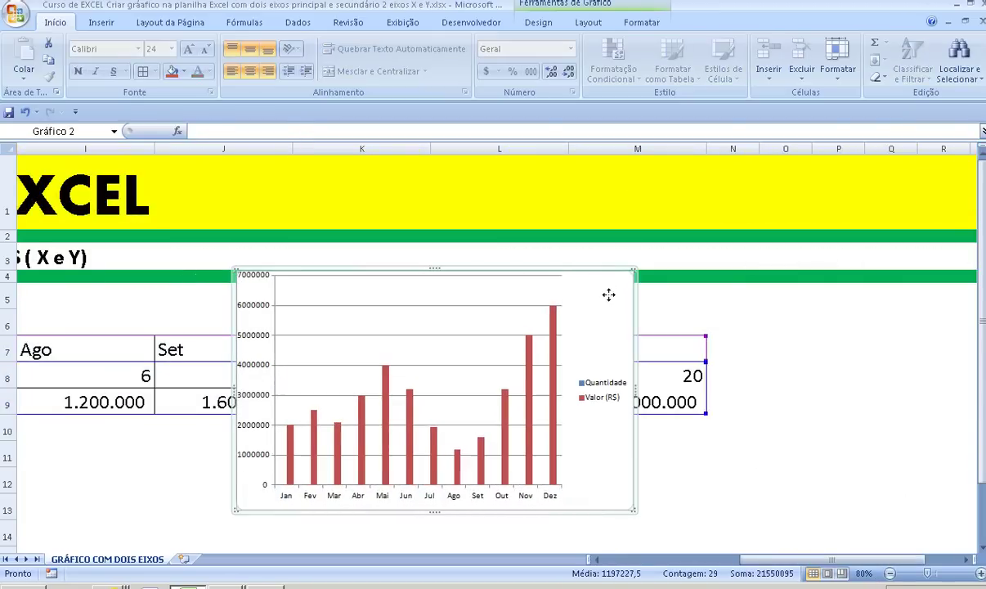
{"action": "left_click_drag", "start_coordinate": [230, 303], "coordinate": [0, 311]}
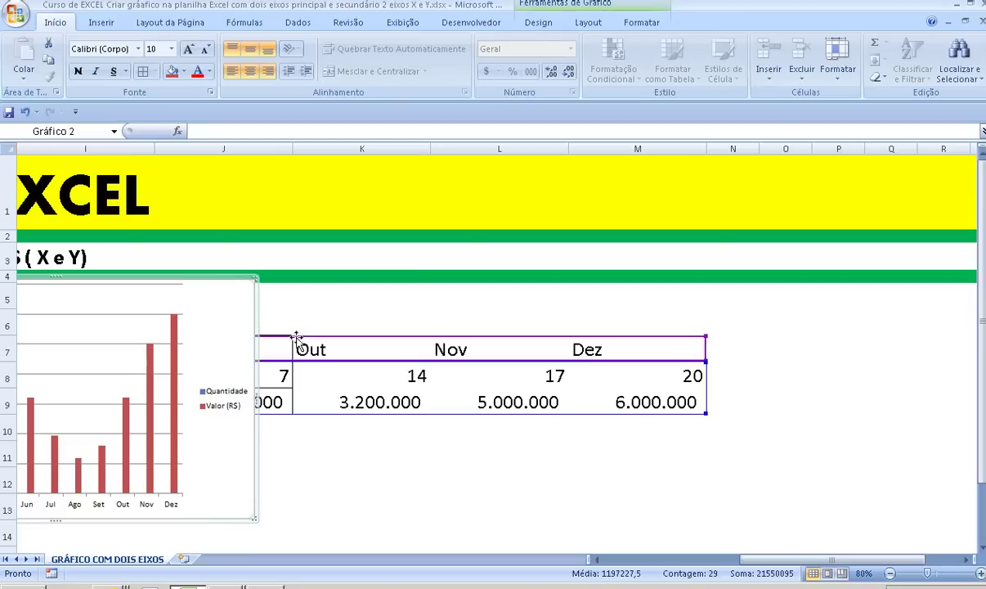
- Apply all borders to the Out–Dez cells K7:M9
{"action": "left_click_drag", "start_coordinate": [314, 348], "coordinate": [678, 402]}
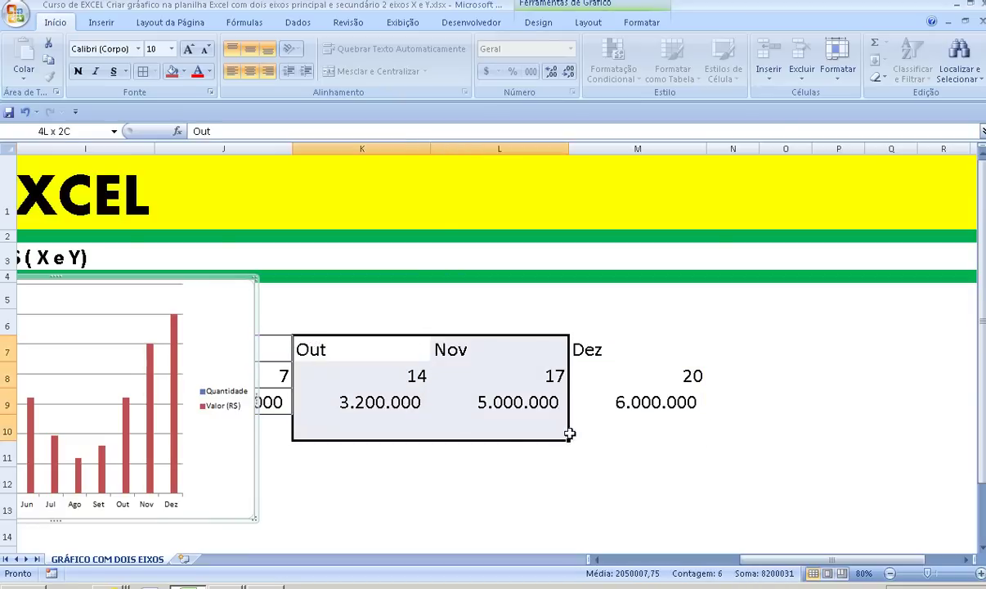
{"action": "left_click", "coordinate": [143, 71]}
{"action": "left_click", "coordinate": [233, 315]}
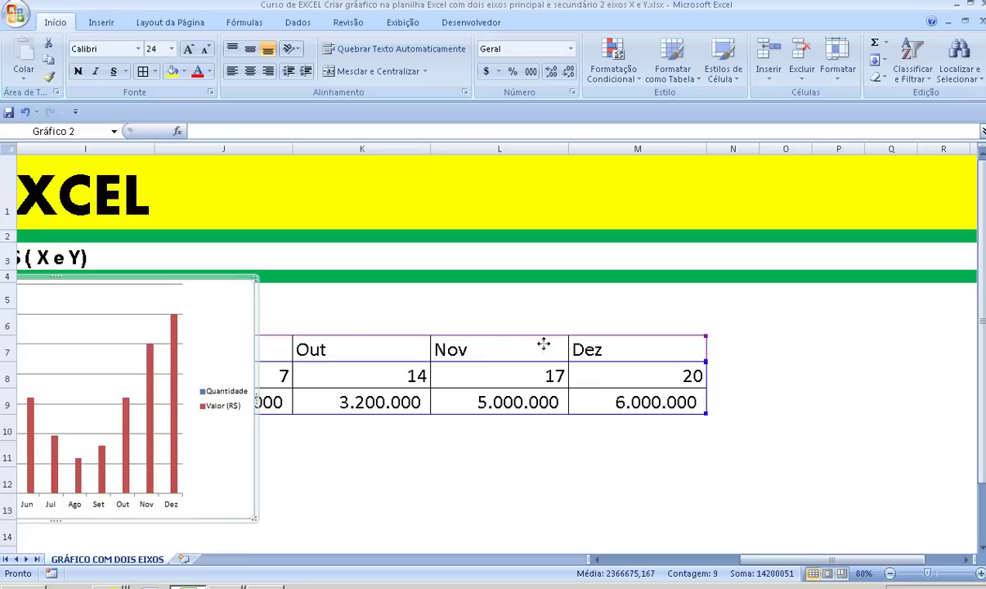
- Move the chart below the data table, into rows 11–24 under columns J–L
{"action": "left_click_drag", "start_coordinate": [586, 332], "coordinate": [607, 312]}
{"action": "scroll", "coordinate": [769, 385], "scroll_direction": "down", "scroll_amount": 2}
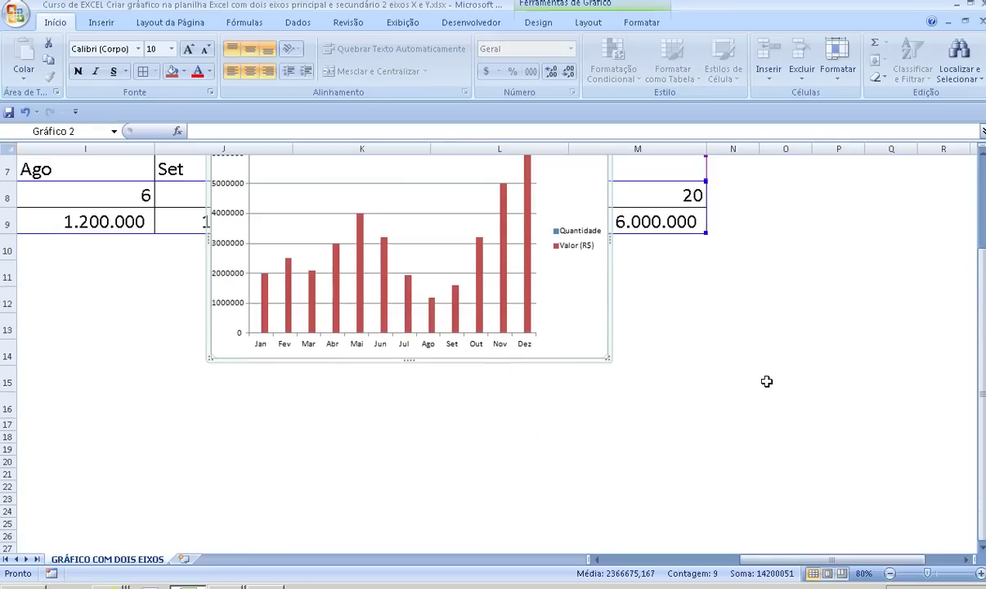
{"action": "left_click_drag", "start_coordinate": [435, 250], "coordinate": [434, 282]}
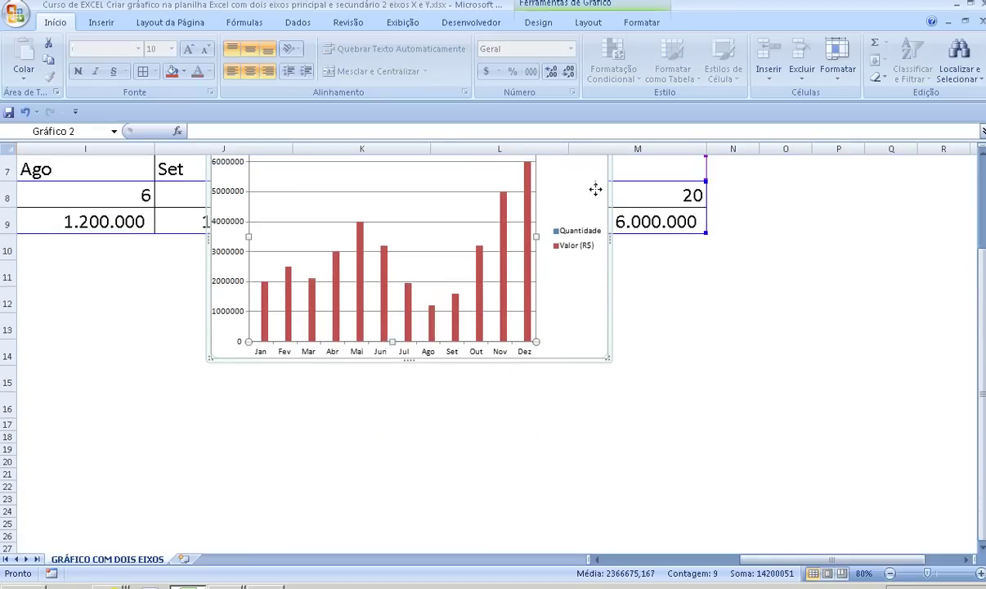
{"action": "left_click_drag", "start_coordinate": [586, 355], "coordinate": [587, 523]}
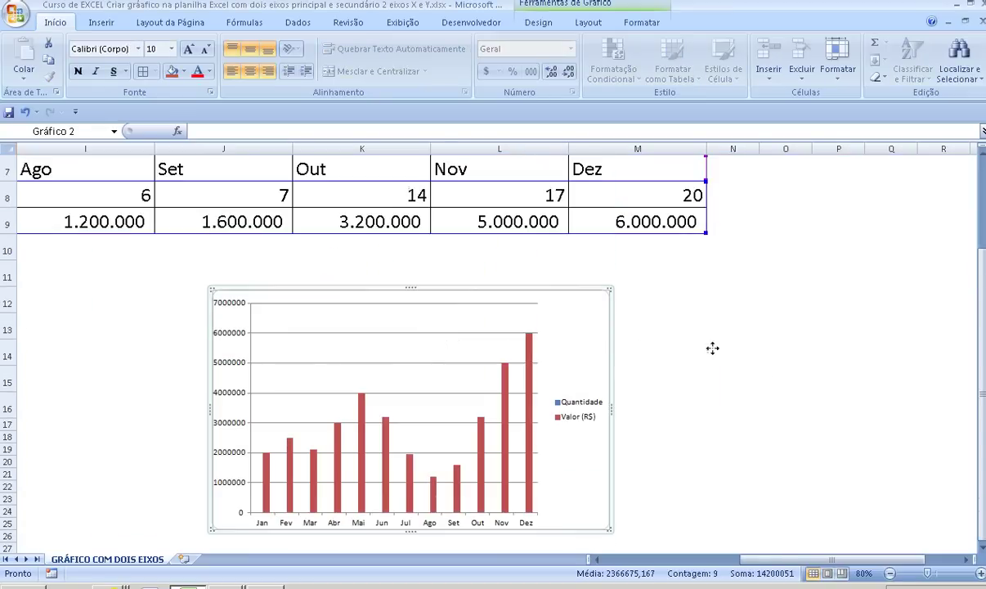
{"action": "scroll", "coordinate": [709, 344], "scroll_direction": "down", "scroll_amount": 1}
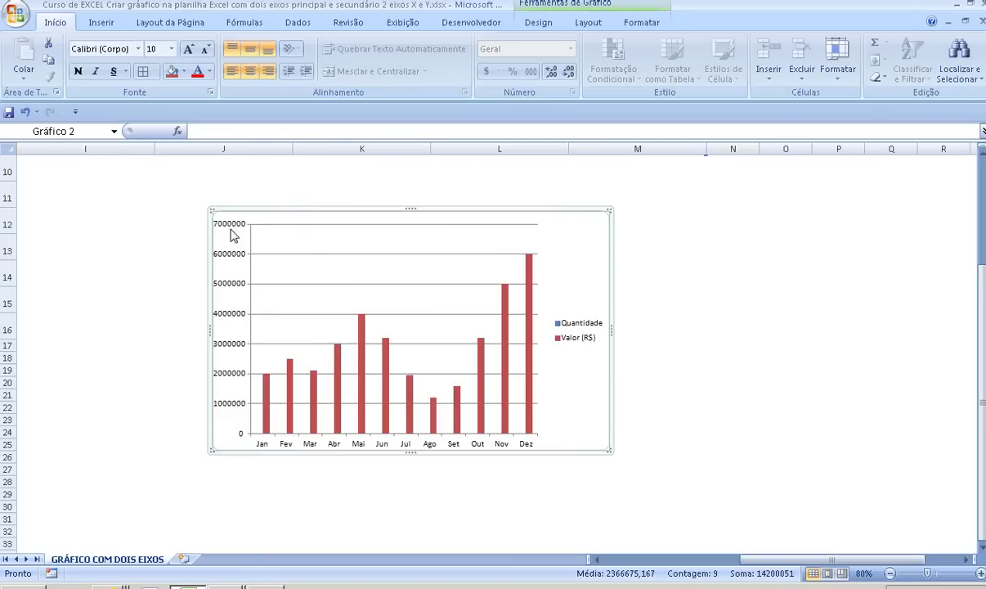
{"action": "scroll", "coordinate": [656, 297], "scroll_direction": "up", "scroll_amount": 2}
{"action": "left_click", "coordinate": [618, 282]}
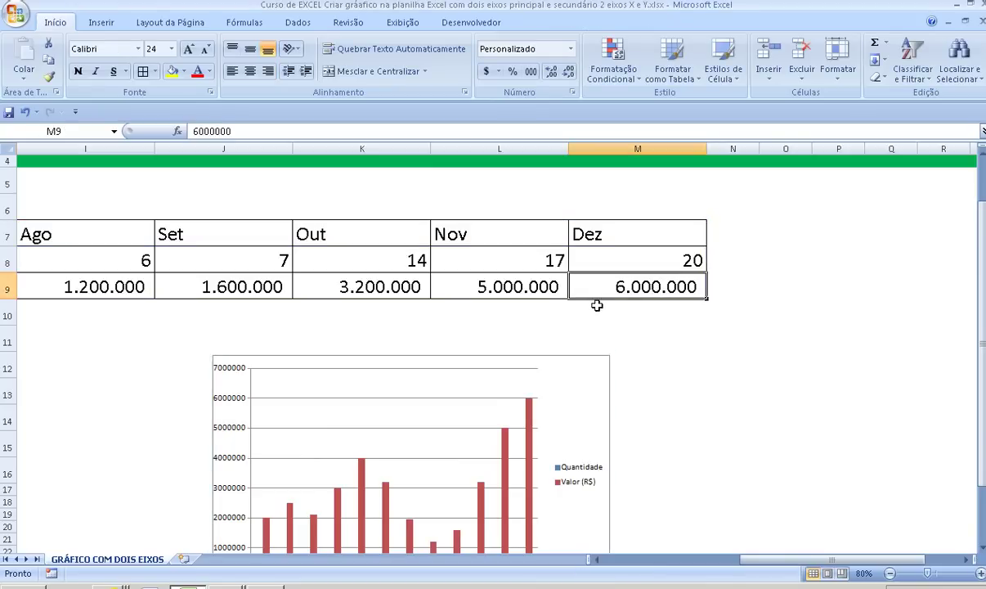
- Select the Valor series bars in the chart
{"action": "scroll", "coordinate": [840, 450], "scroll_direction": "down", "scroll_amount": 1}
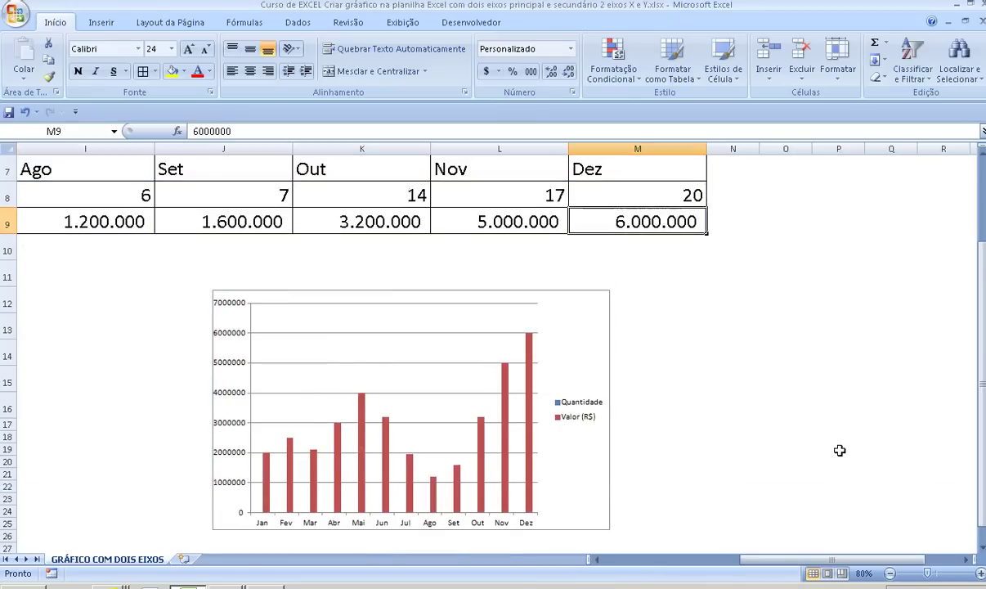
{"action": "scroll", "coordinate": [834, 449], "scroll_direction": "down", "scroll_amount": 1}
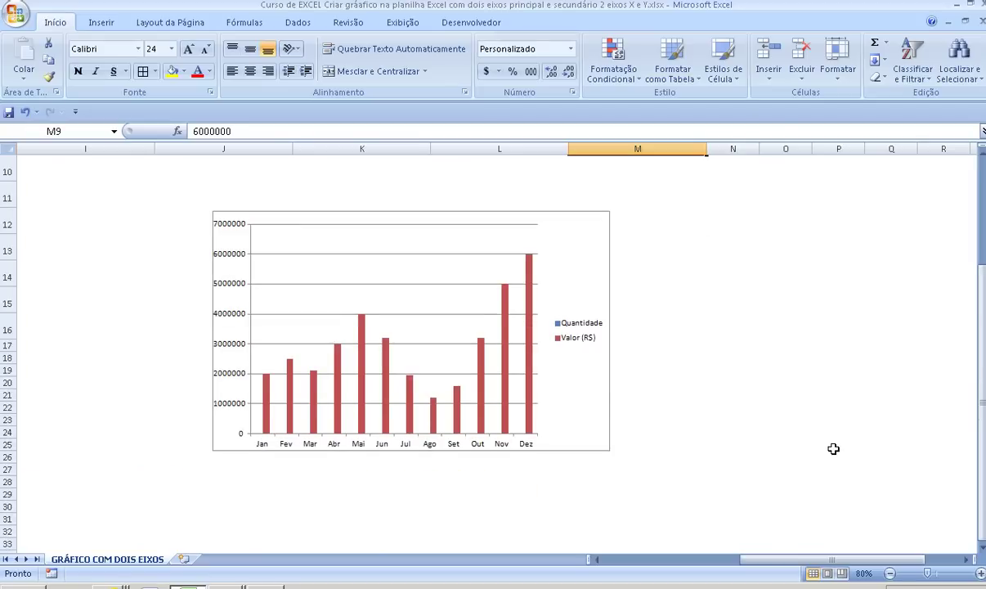
{"action": "left_click", "coordinate": [266, 403]}
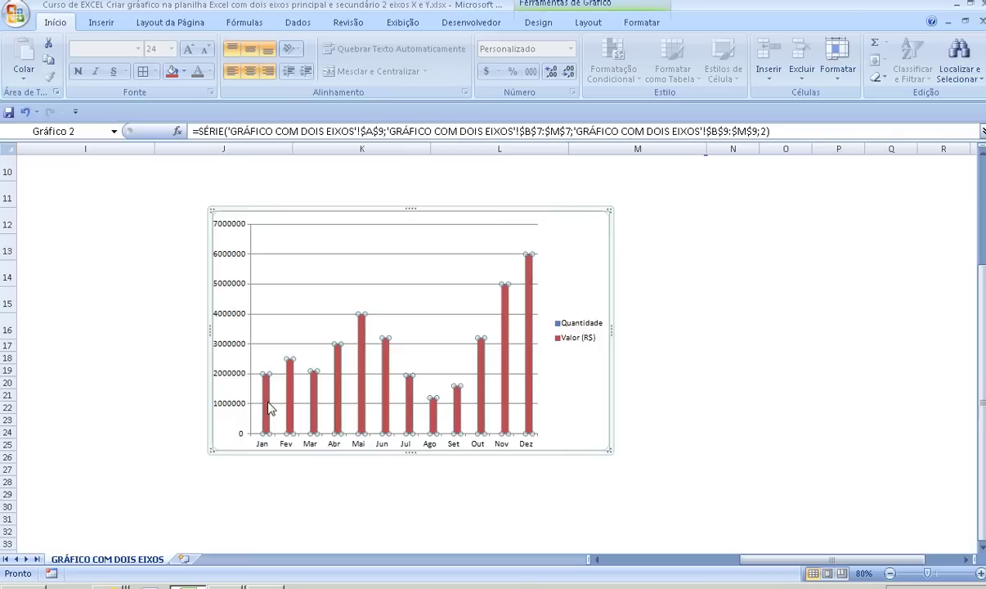
- Review the Valor series' fill, border, shadow and 3D settings in Formatar Série de Dados
{"action": "right_click", "coordinate": [267, 409]}
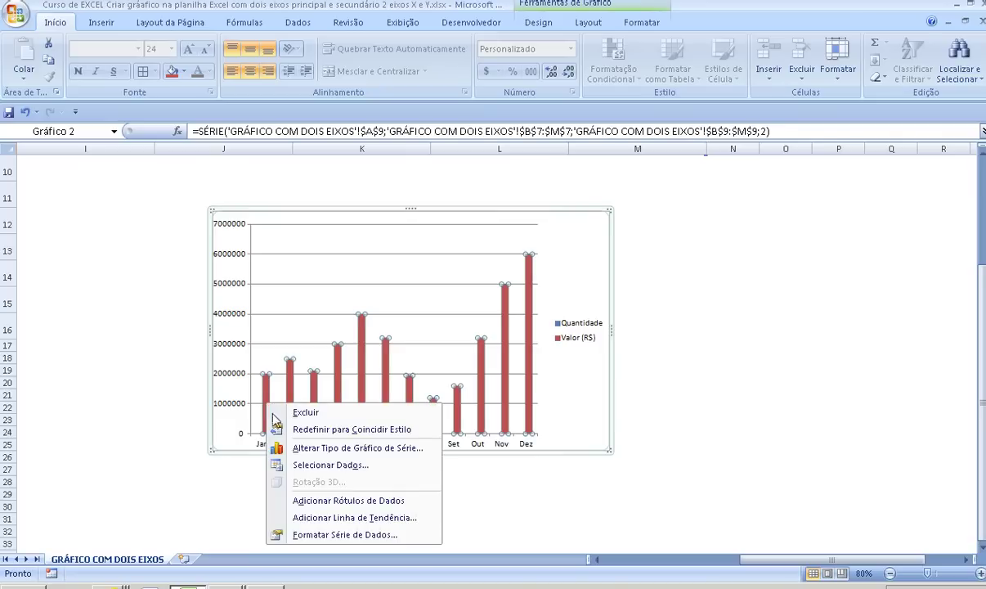
{"action": "left_click", "coordinate": [334, 536]}
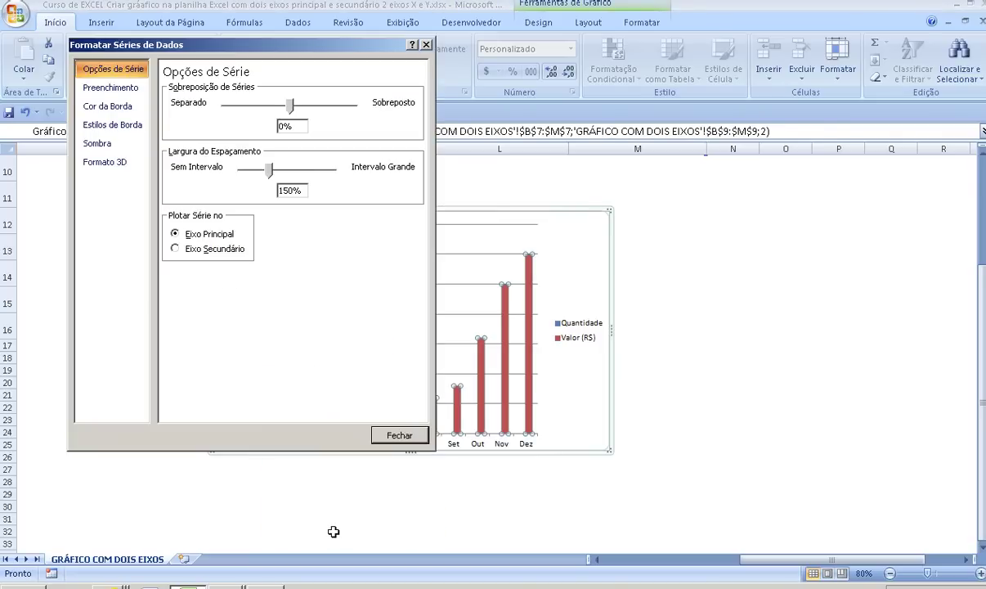
{"action": "left_click", "coordinate": [124, 88]}
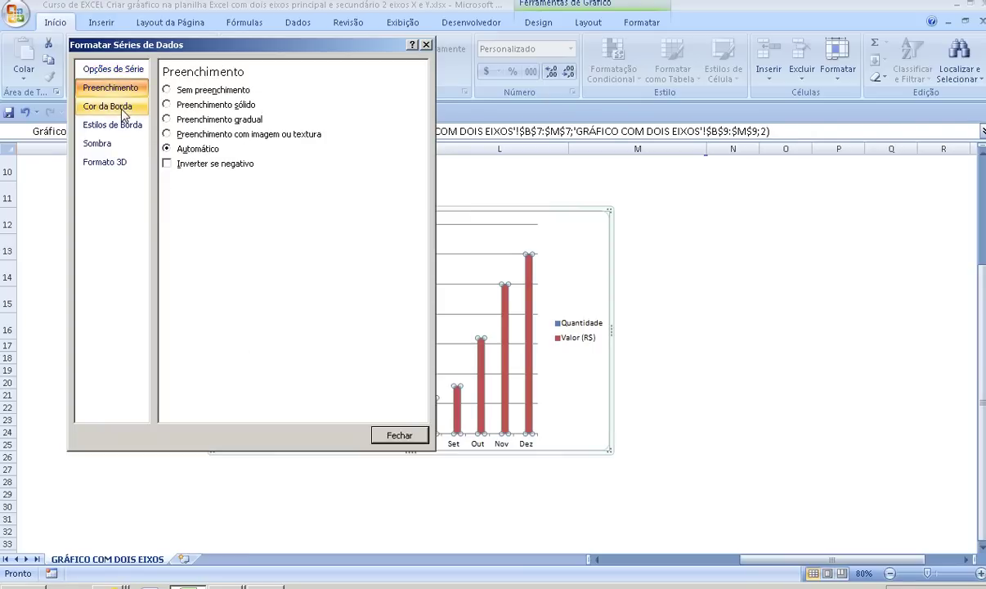
{"action": "left_click", "coordinate": [123, 112]}
{"action": "left_click", "coordinate": [119, 125]}
{"action": "left_click", "coordinate": [108, 147]}
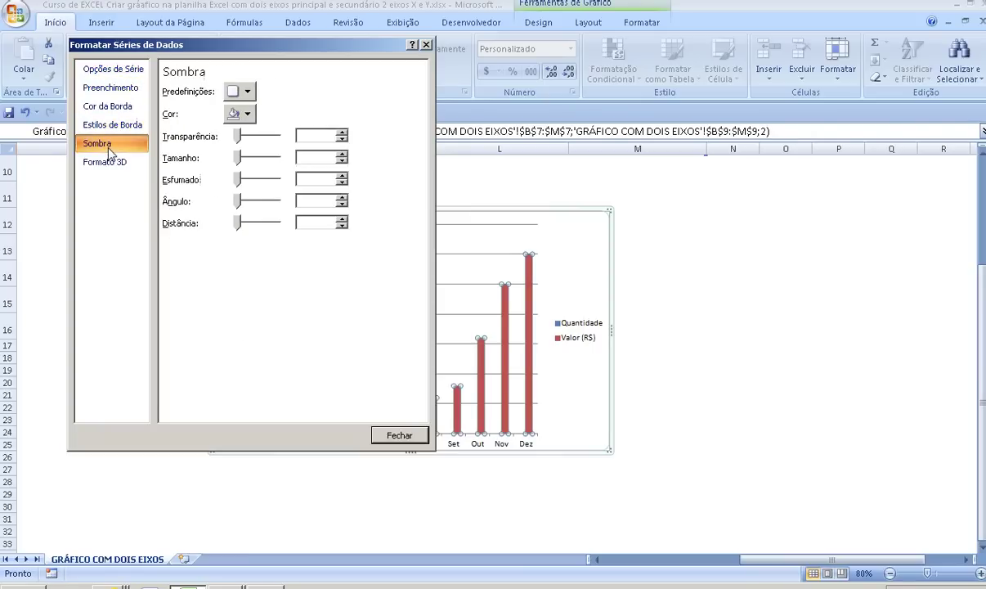
{"action": "left_click", "coordinate": [106, 161]}
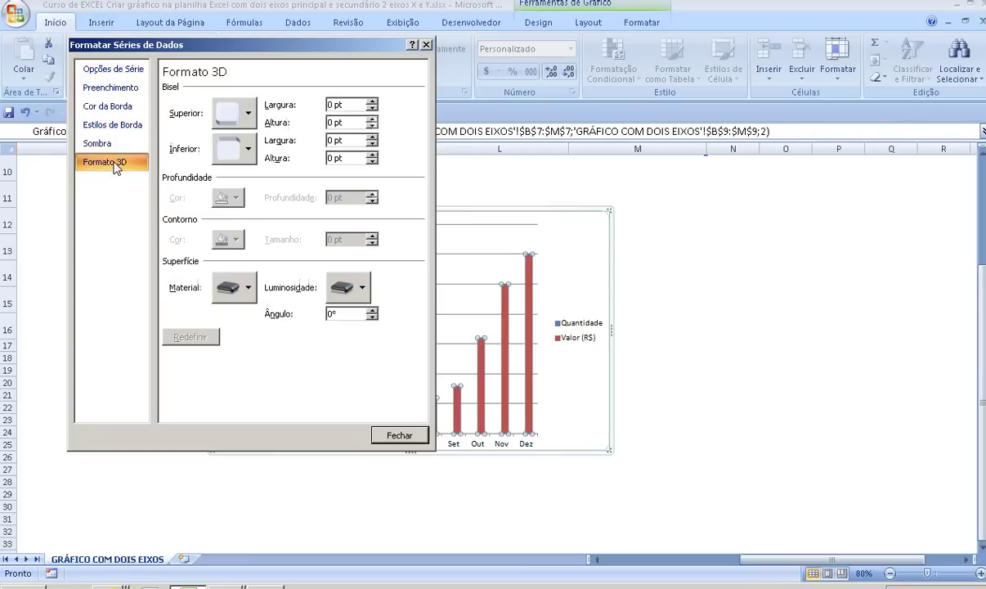
{"action": "left_click", "coordinate": [398, 434]}
{"action": "left_click", "coordinate": [115, 406]}
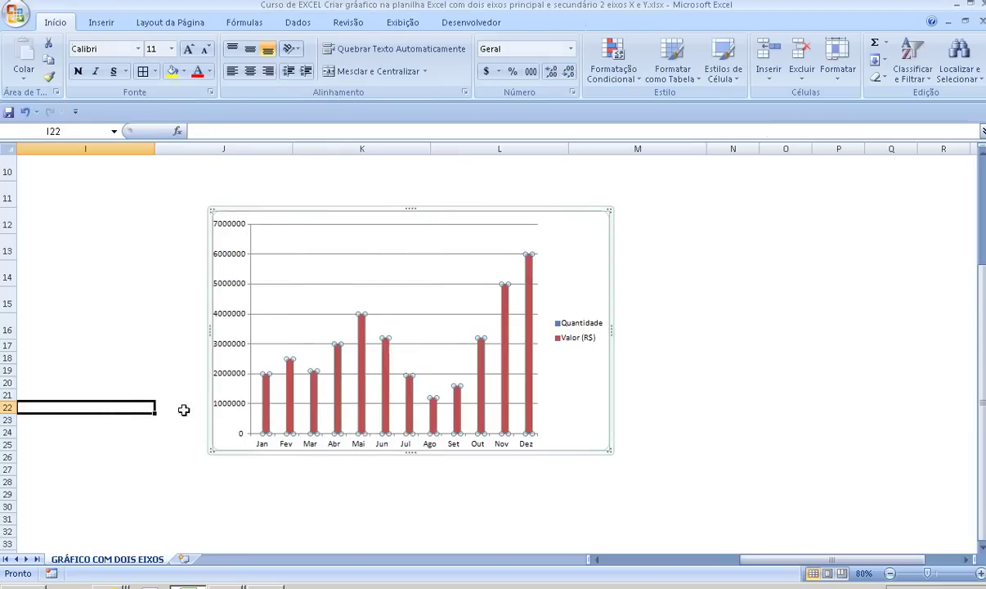
- Plot the Valor series on the Eixo Secundário
{"action": "left_click", "coordinate": [266, 409]}
{"action": "right_click", "coordinate": [264, 409]}
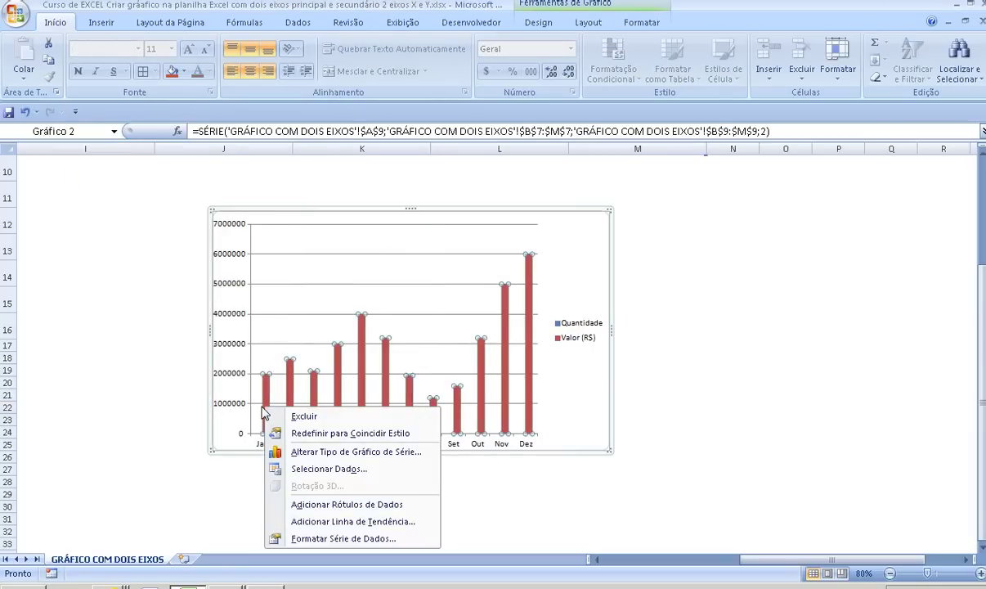
{"action": "left_click", "coordinate": [314, 540]}
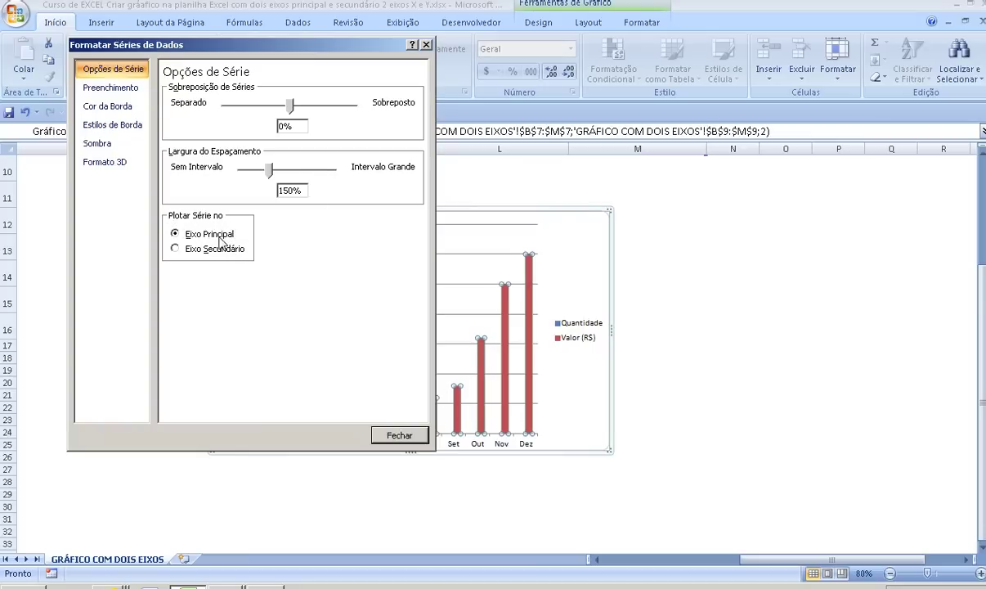
{"action": "left_click", "coordinate": [176, 249]}
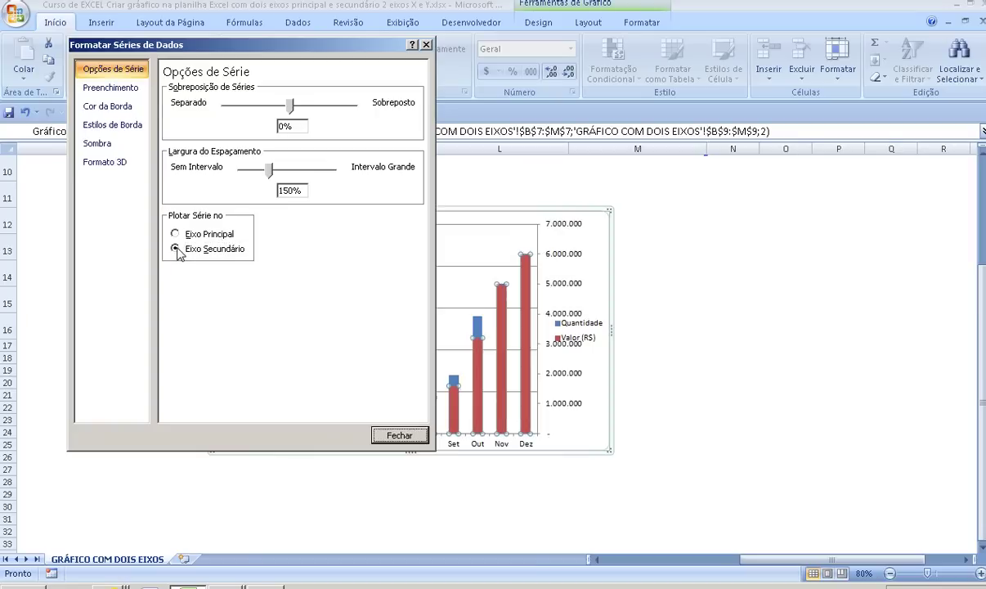
{"action": "left_click", "coordinate": [399, 436]}
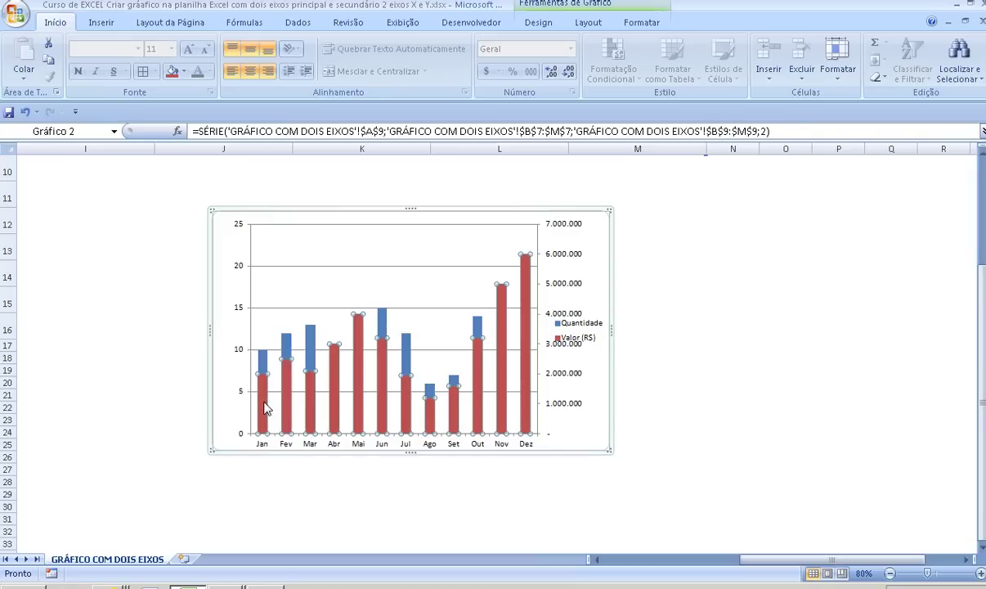
- Change the Quantidade series to the first Linha chart type
{"action": "left_click", "coordinate": [288, 354]}
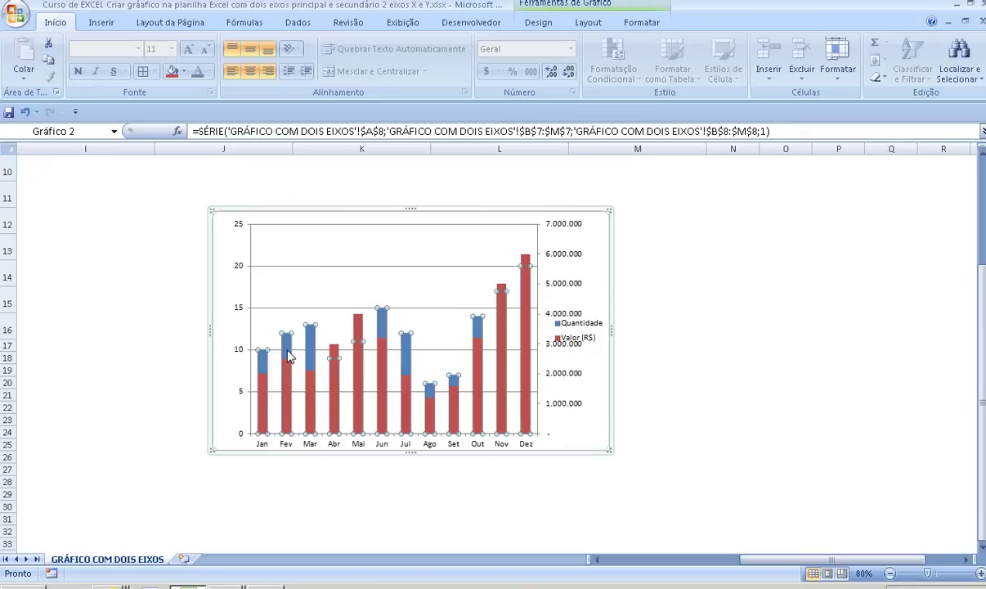
{"action": "right_click", "coordinate": [288, 354]}
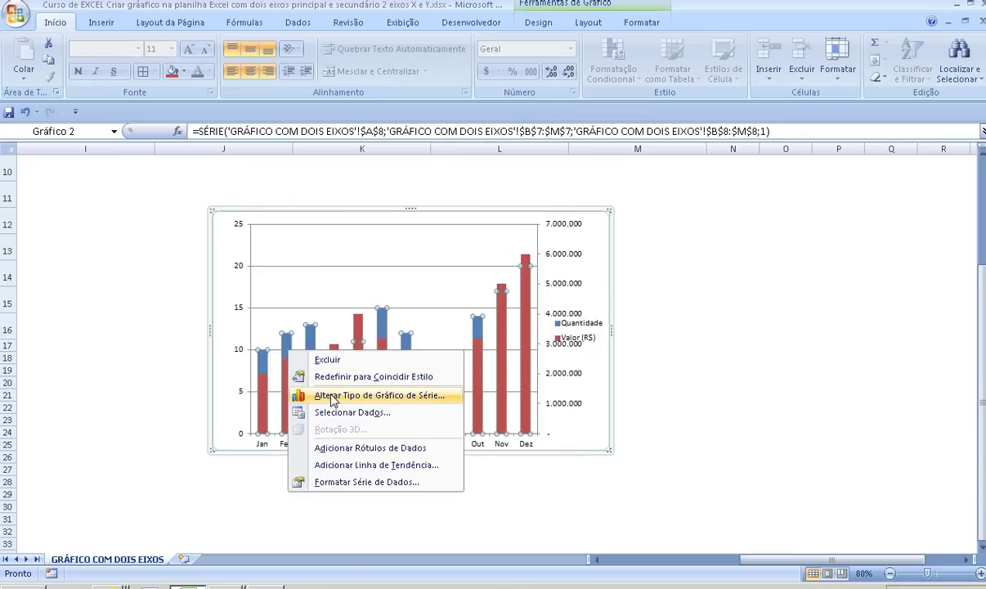
{"action": "left_click", "coordinate": [333, 399]}
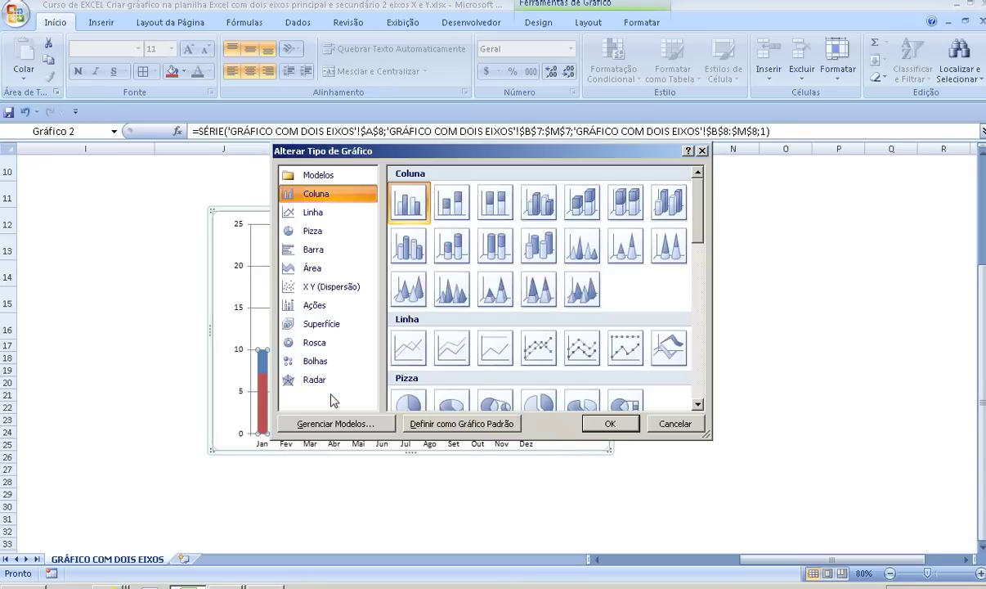
{"action": "left_click", "coordinate": [411, 349]}
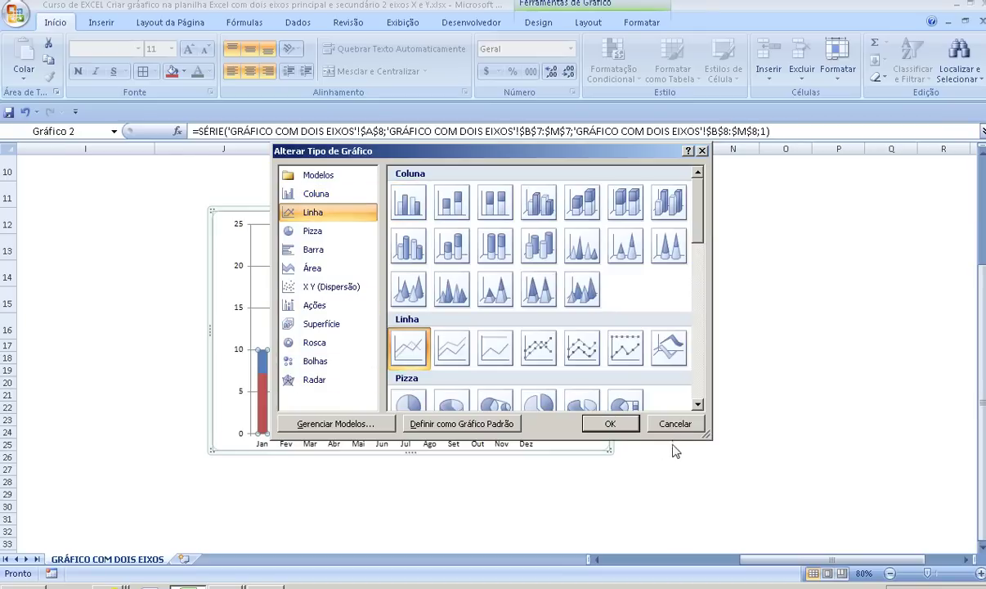
{"action": "left_click", "coordinate": [620, 424]}
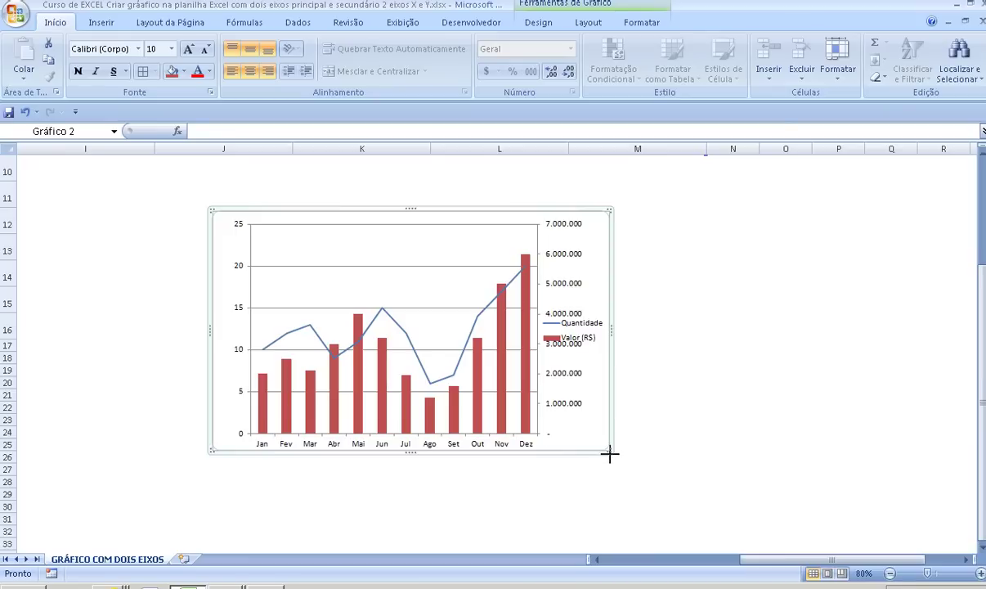
- Enlarge the combo chart to span columns J–M and select its left vertical axis
{"action": "left_click_drag", "start_coordinate": [610, 453], "coordinate": [797, 552]}
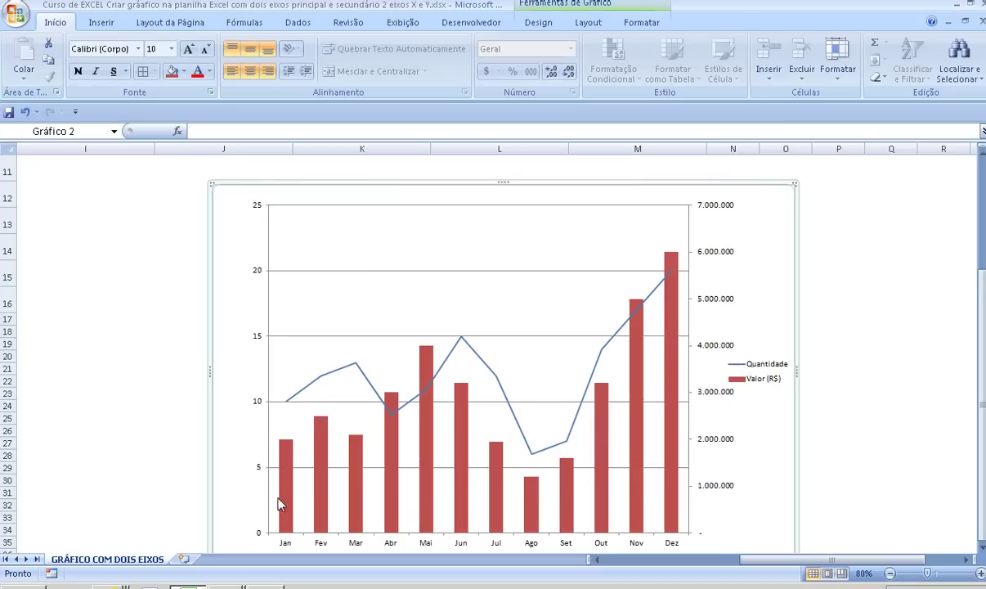
{"action": "left_click", "coordinate": [252, 270]}
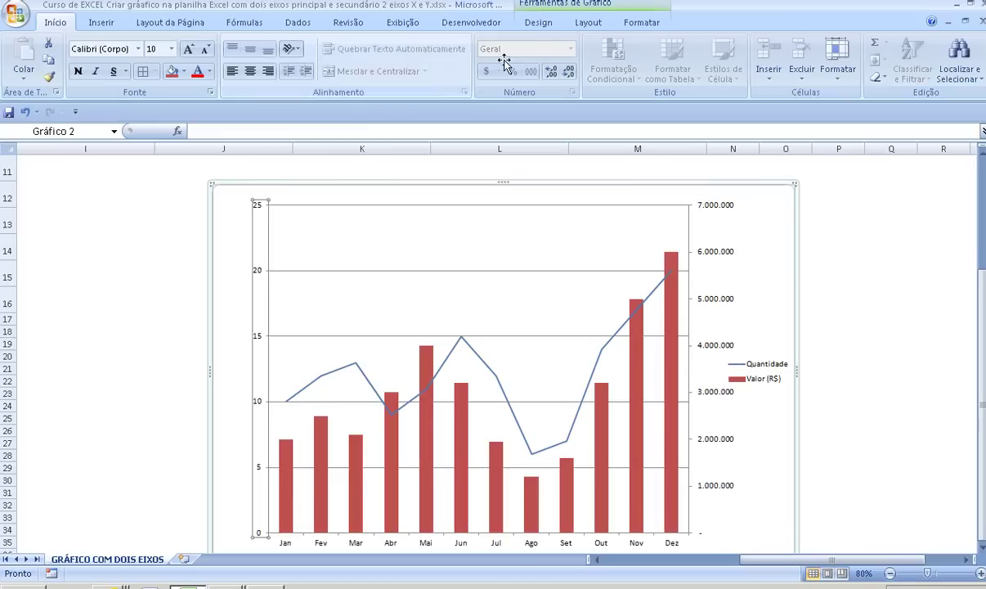
{"action": "left_click", "coordinate": [586, 23]}
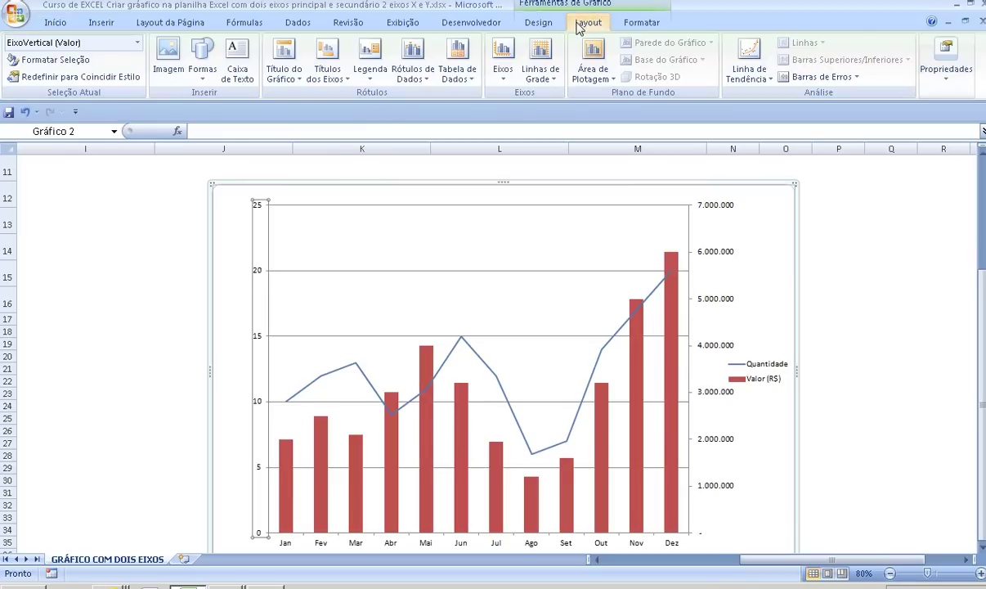
- Add the vertical title 'Quantidade' to the primary vertical axis, correcting a typo
{"action": "left_click", "coordinate": [343, 81]}
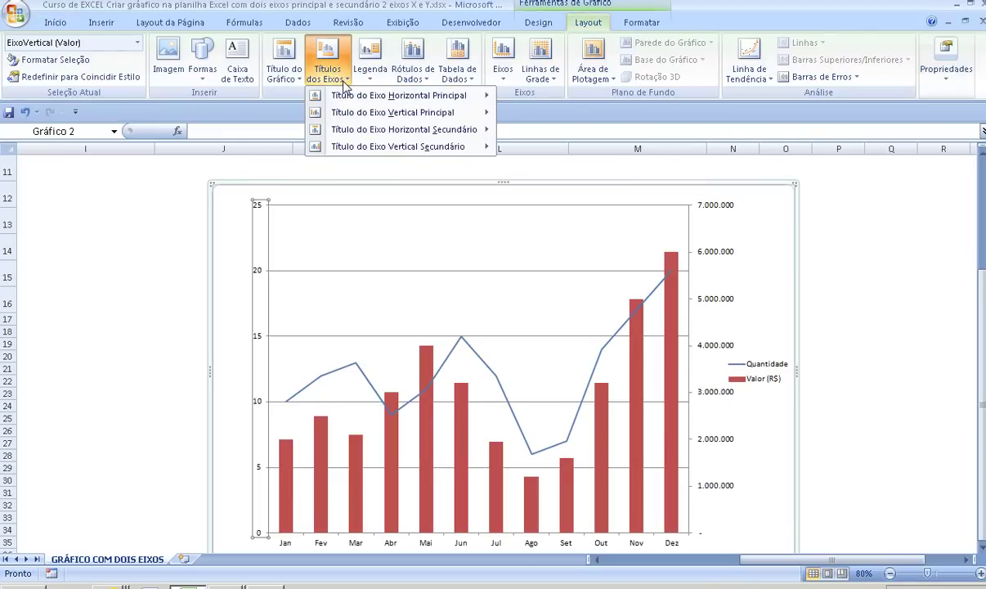
{"action": "mouse_move", "coordinate": [381, 117]}
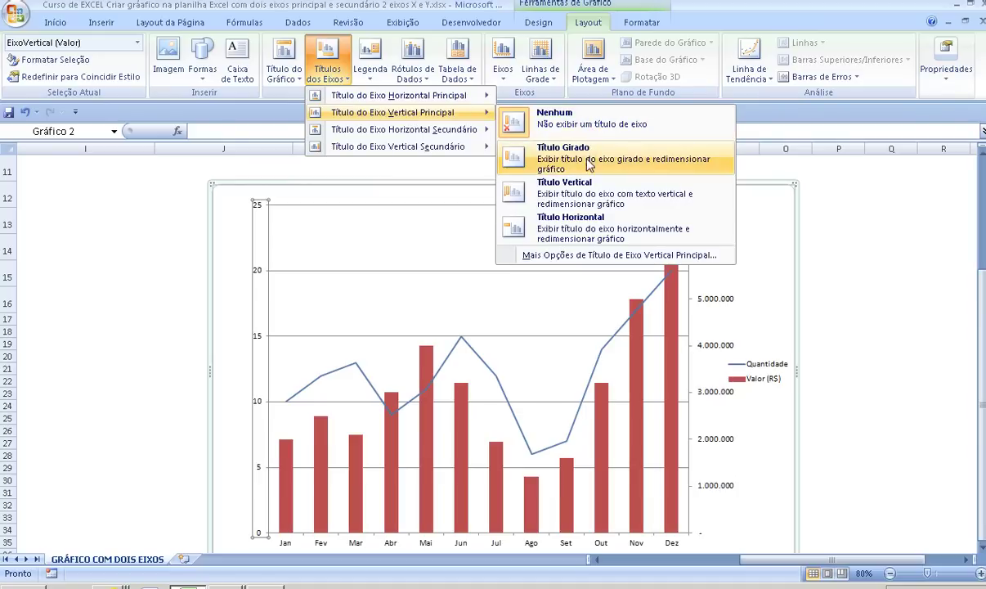
{"action": "left_click", "coordinate": [559, 192]}
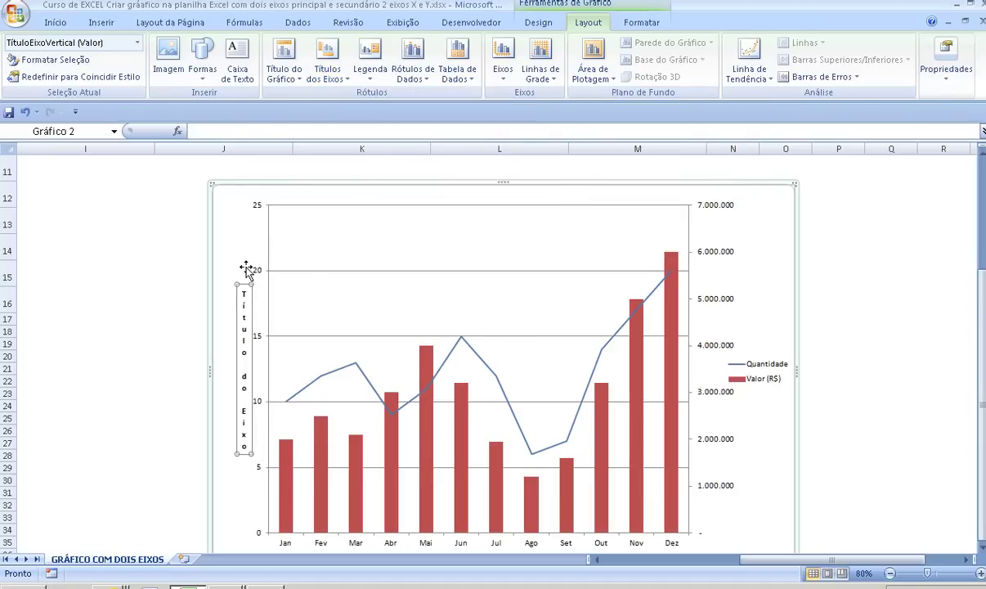
{"action": "type", "text": "qunati"}
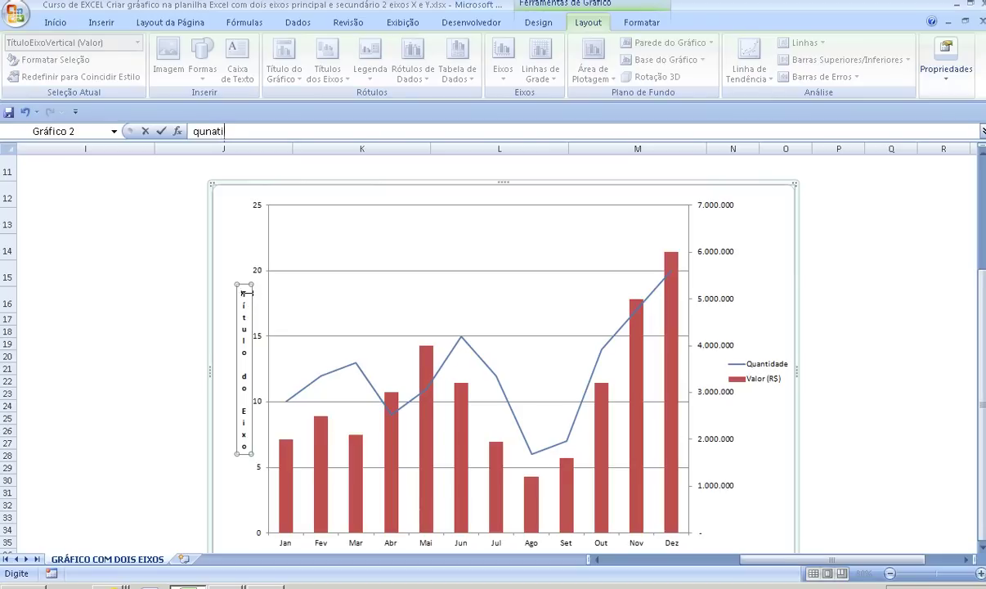
{"action": "key", "text": "Return"}
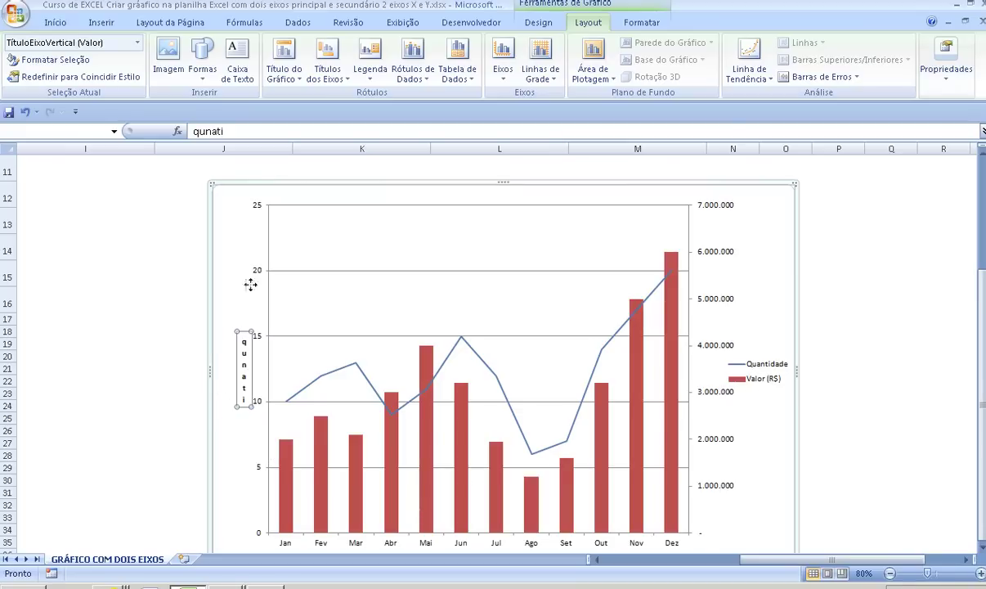
{"action": "left_click_drag", "start_coordinate": [232, 131], "coordinate": [164, 131]}
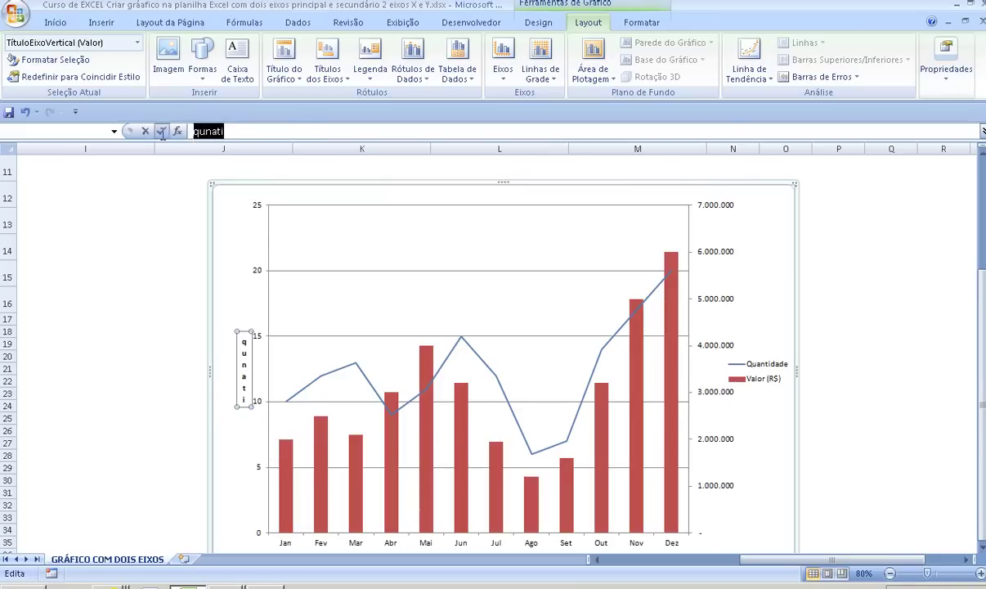
{"action": "type", "text": "Qua"}
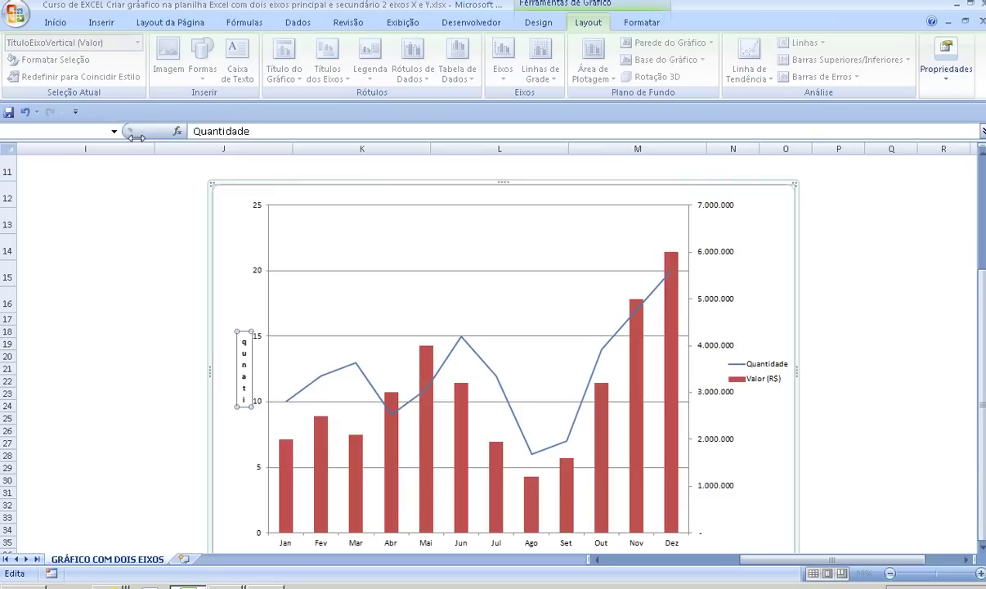
{"action": "key", "text": "Return"}
{"action": "left_click", "coordinate": [714, 257]}
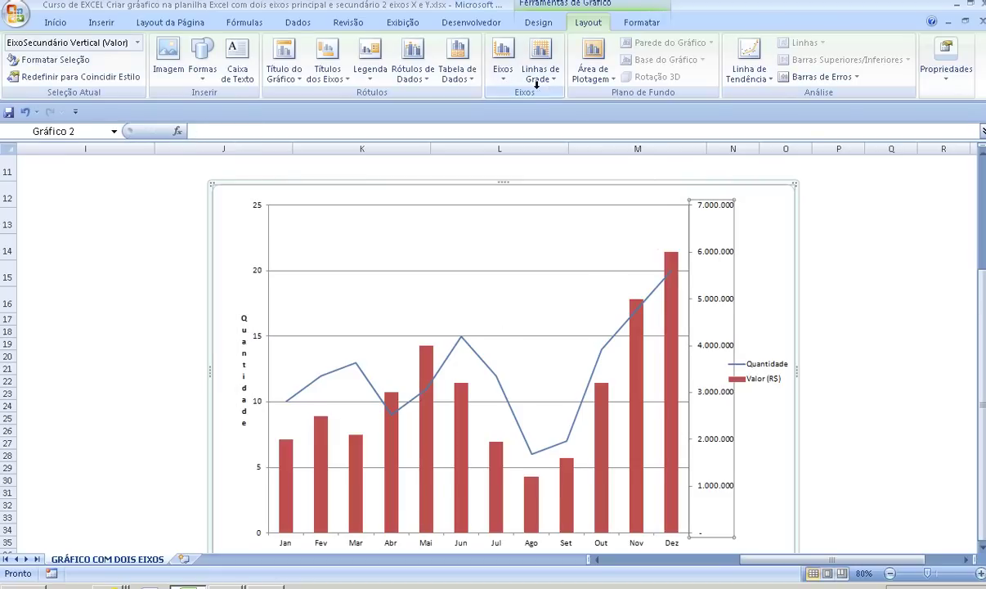
- Title the secondary vertical axis 'Valor (R$)' and place it beside the 7.000.000 mark
{"action": "left_click", "coordinate": [344, 77]}
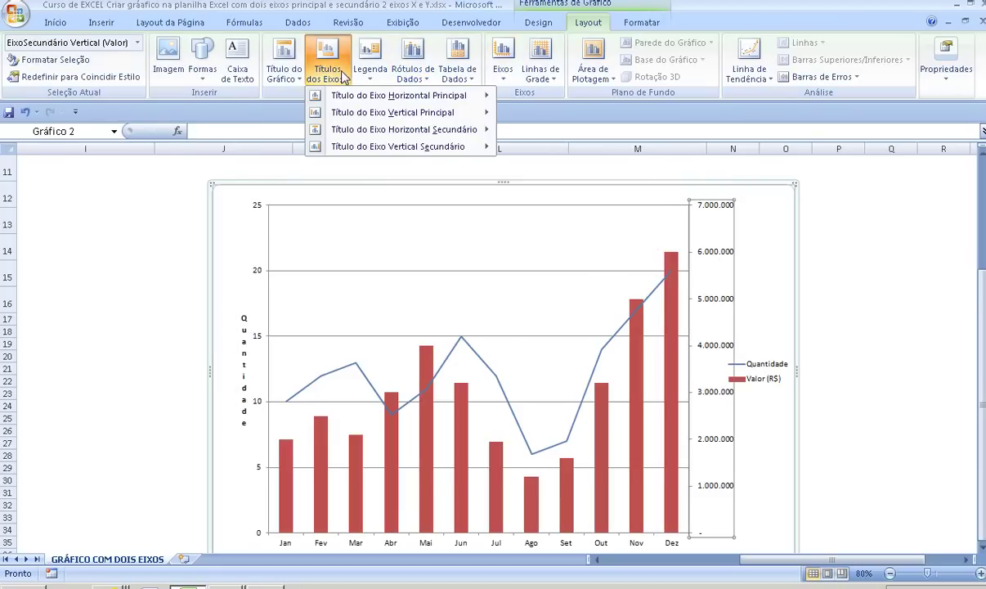
{"action": "mouse_move", "coordinate": [356, 97]}
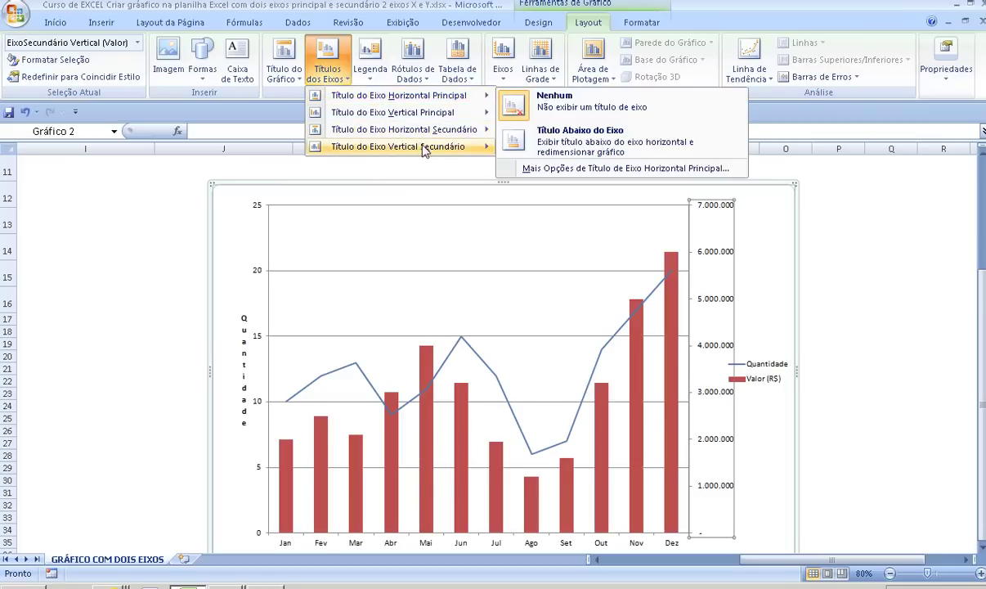
{"action": "mouse_move", "coordinate": [427, 152]}
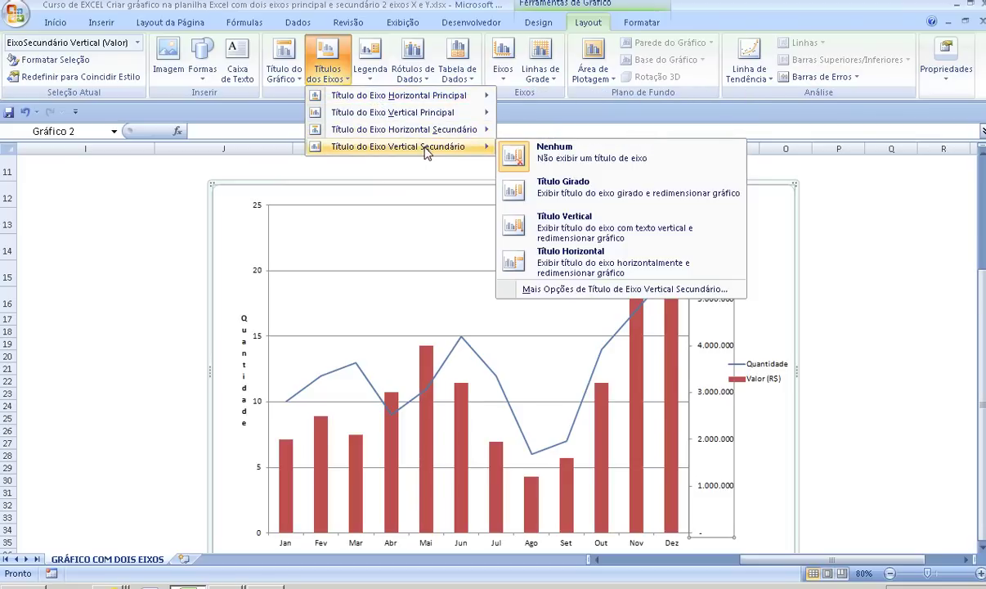
{"action": "left_click", "coordinate": [538, 217]}
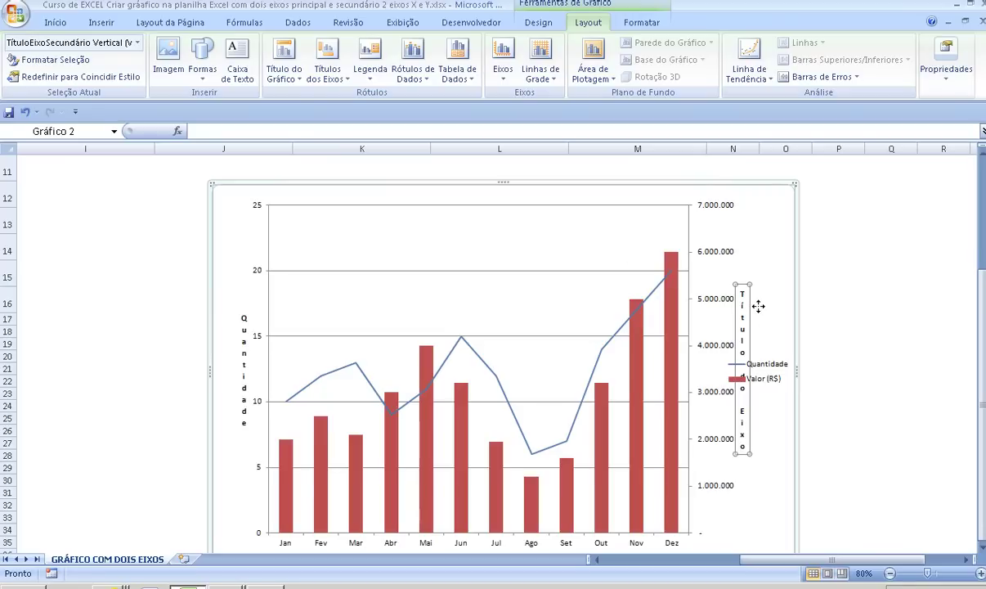
{"action": "left_click", "coordinate": [258, 133]}
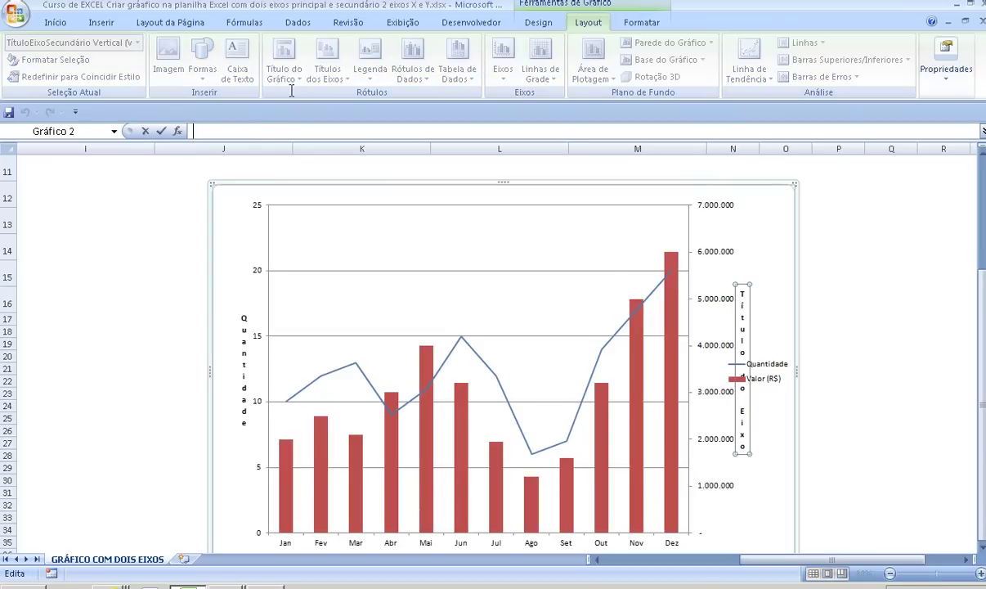
{"action": "type", "text": "Valor "}
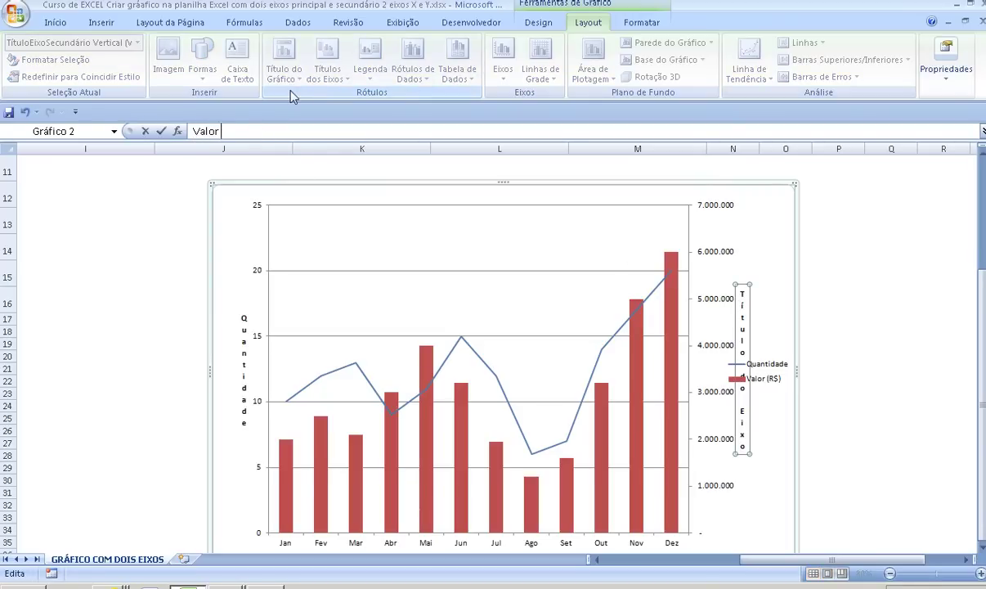
{"action": "type", "text": "(R$)"}
{"action": "key", "text": "Return"}
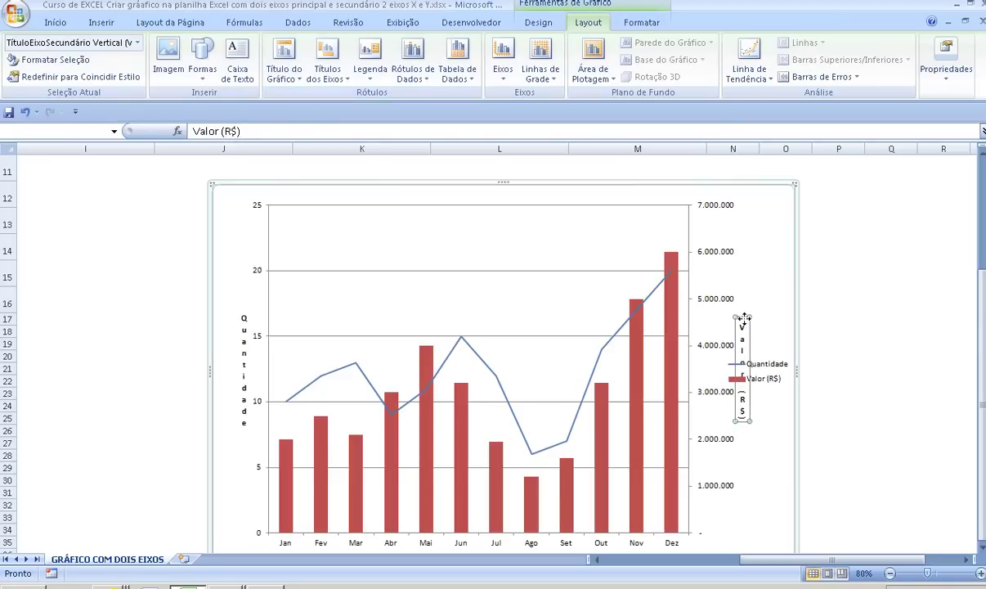
{"action": "left_click_drag", "start_coordinate": [744, 320], "coordinate": [758, 209]}
- Drag the Quantidade axis title up beside the 25 mark at the left axis top
{"action": "left_click", "coordinate": [244, 323]}
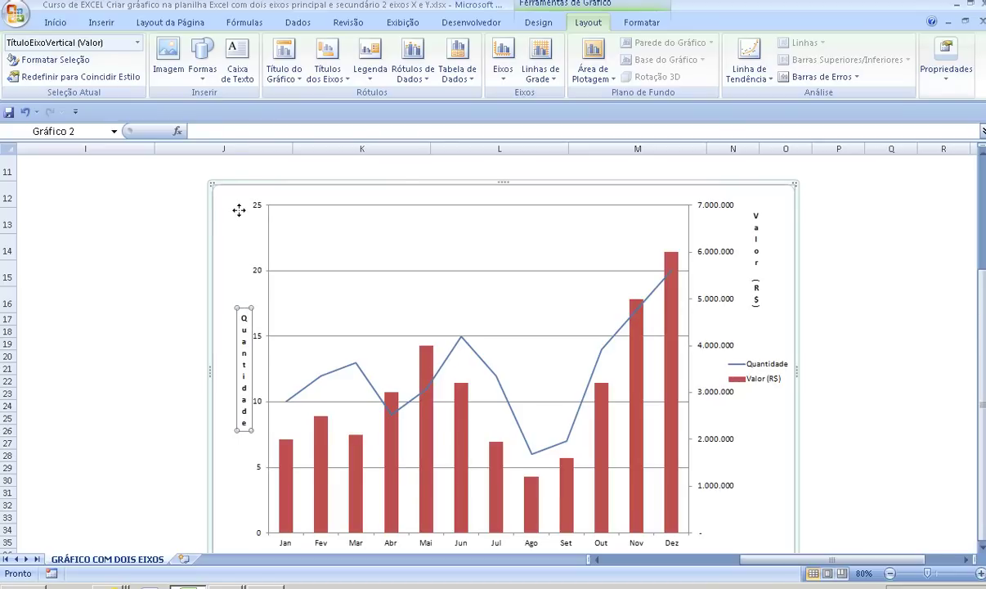
{"action": "left_click_drag", "start_coordinate": [239, 210], "coordinate": [234, 208]}
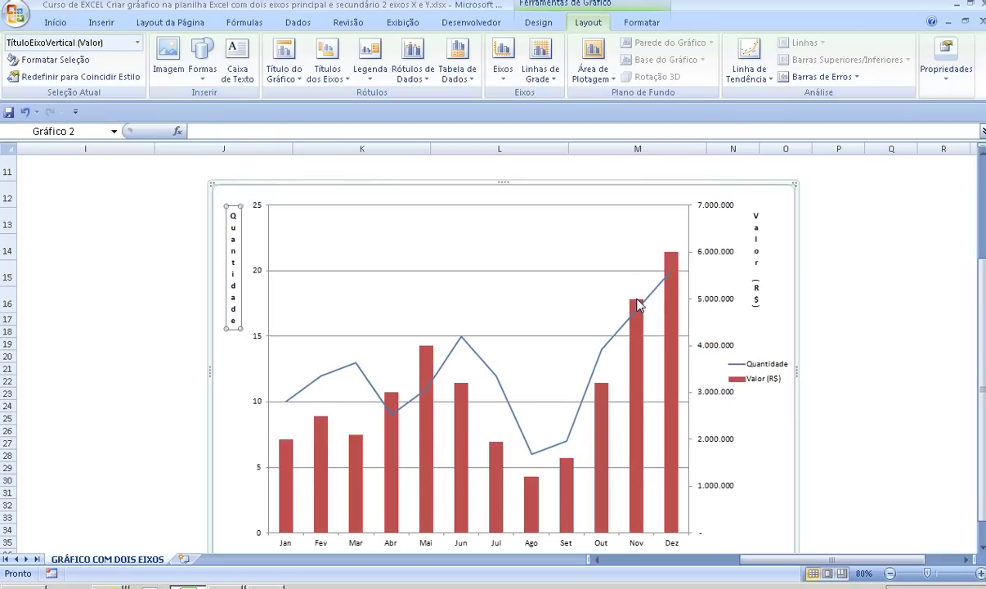
{"action": "scroll", "coordinate": [833, 309], "scroll_direction": "down", "scroll_amount": 1}
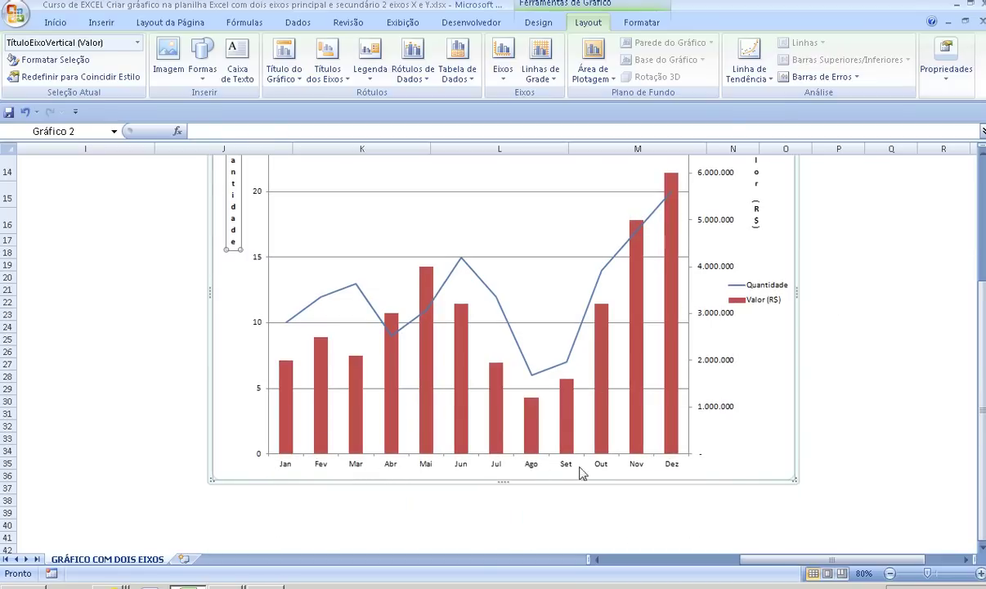
{"action": "scroll", "coordinate": [685, 413], "scroll_direction": "up", "scroll_amount": 1}
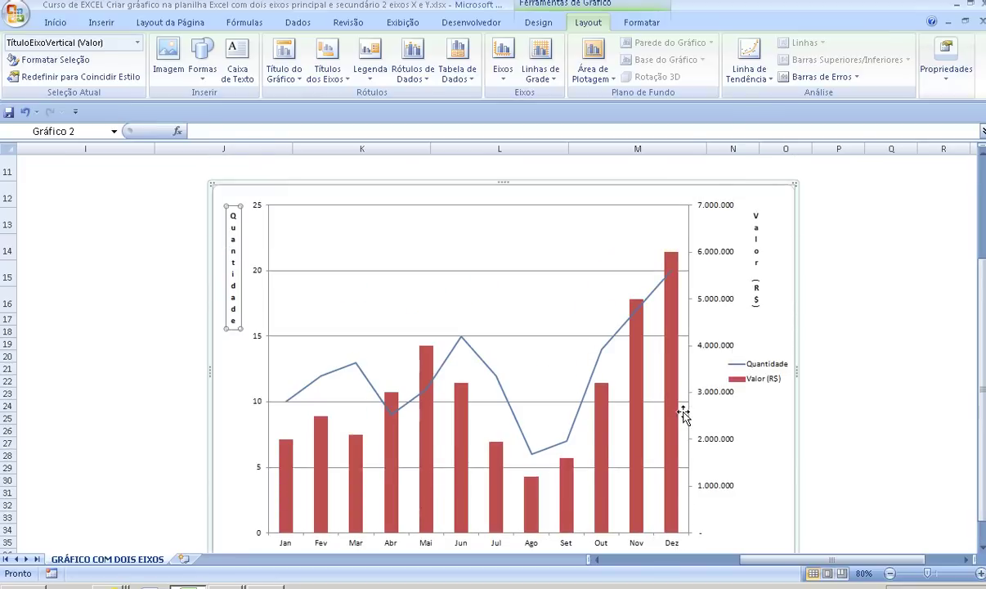